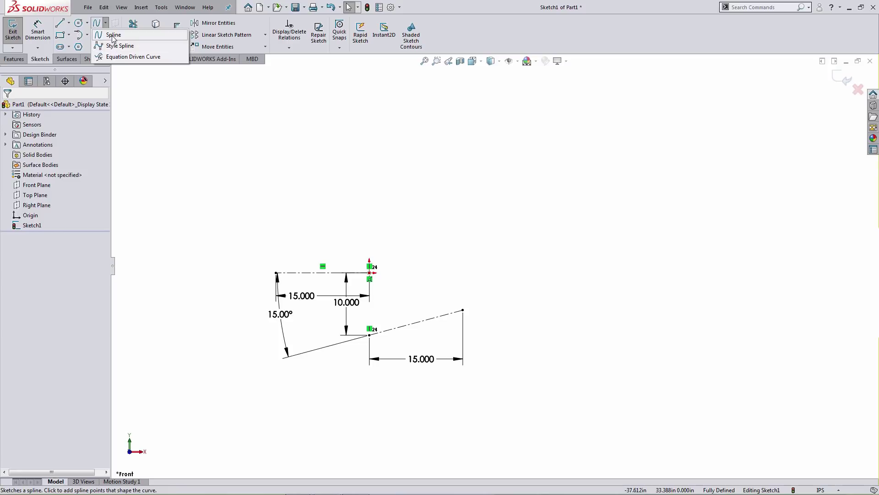
- Sketch a four-point S-shaped spline from the origin, cresting above and dipping below it, ending about 68.6 in to the right at origin height
click(112, 35)
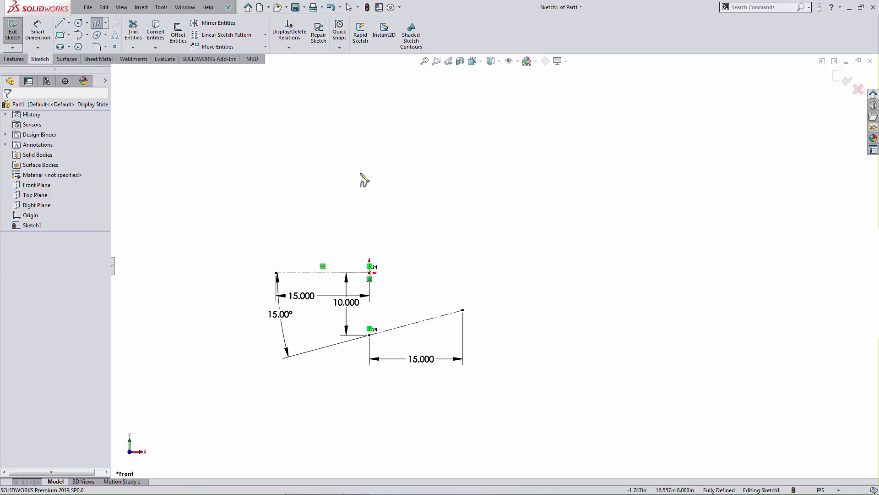
click(370, 273)
click(470, 154)
click(584, 287)
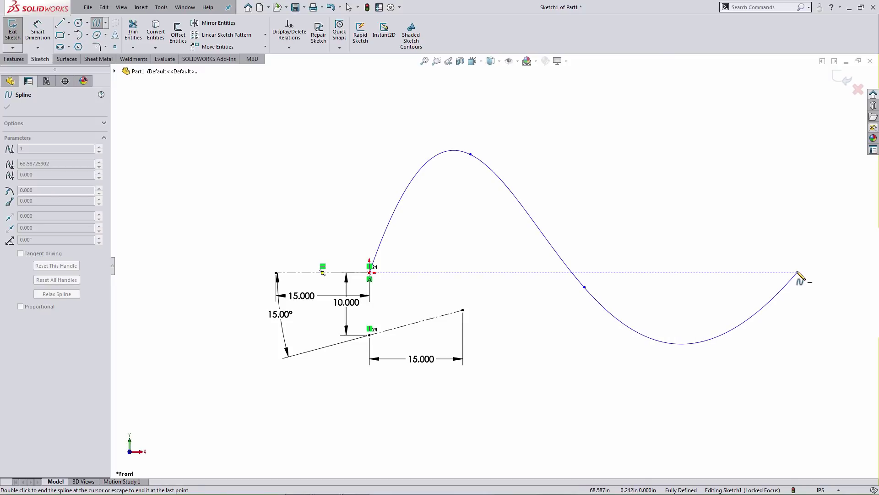
double_click(798, 273)
key(Escape)
key(Escape)
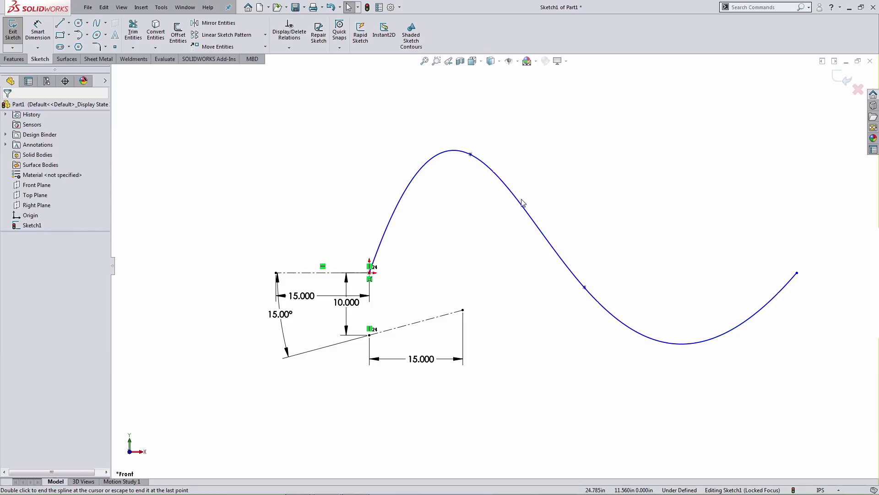
- Show the spline's curvature combs with the comb scale set to 17
right_click(516, 201)
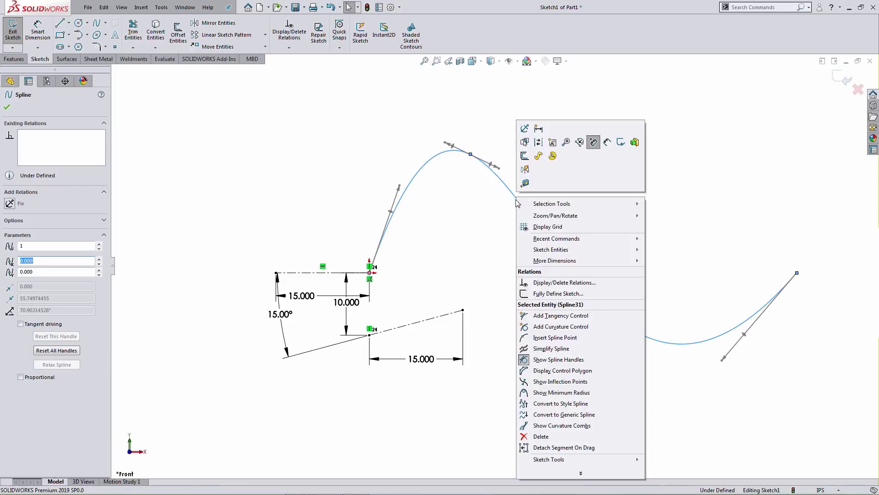
click(564, 425)
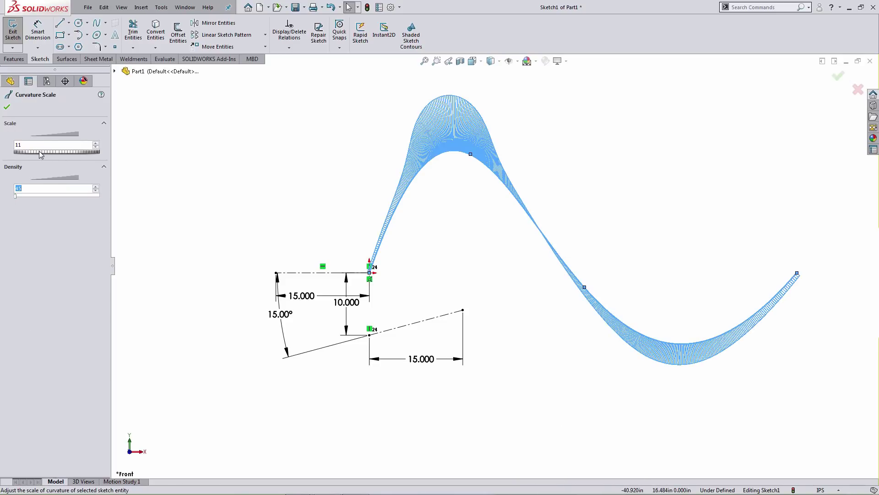
drag(41, 154, 62, 152)
click(19, 195)
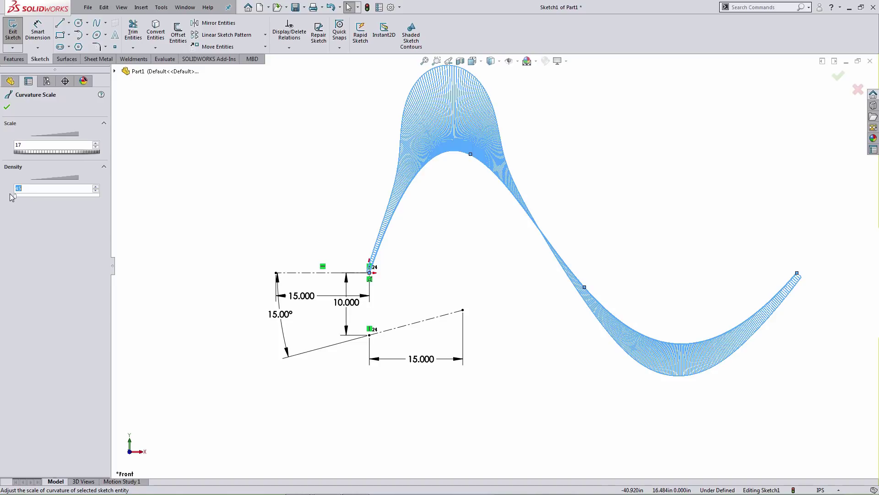
click(7, 107)
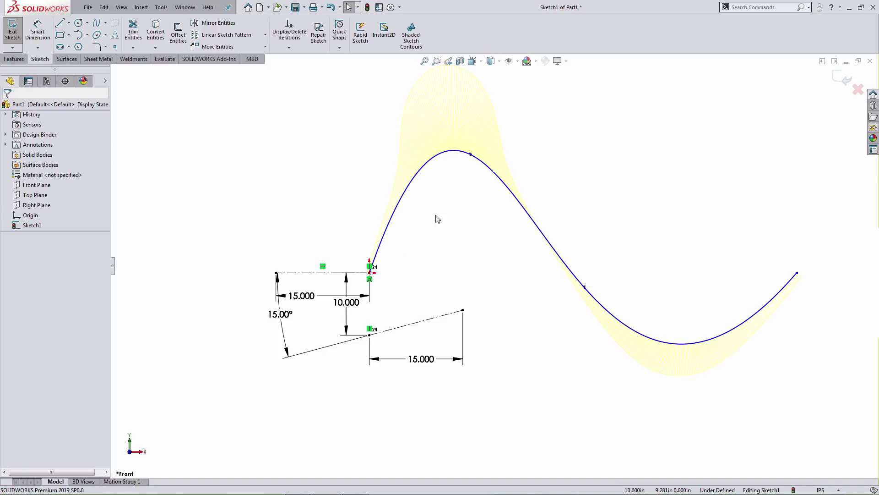
- Display the spline's control polygon and move its upper vertex down and right and its lower vertex slightly left to reshape the curve
right_click(525, 212)
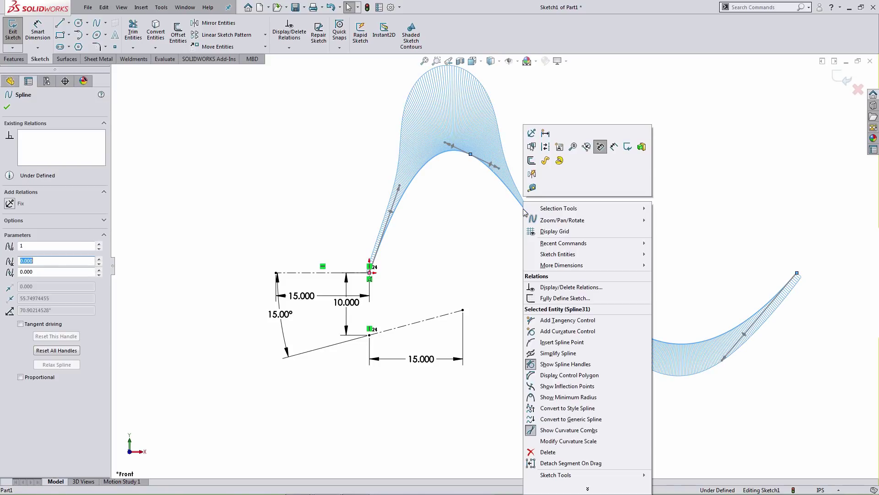
click(555, 378)
scroll(520, 346, up, 5)
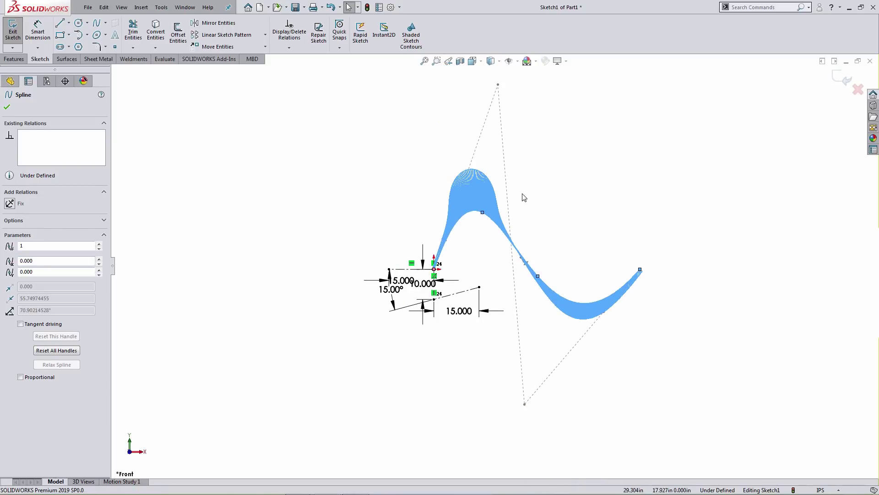
drag(499, 86, 532, 117)
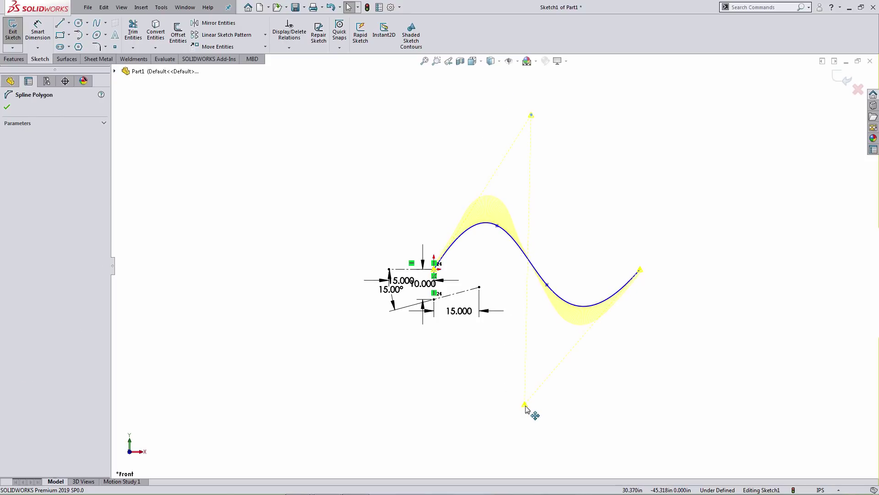
mouse_move(525, 405)
mouse_down()
mouse_move(559, 404)
mouse_move(518, 405)
mouse_up()
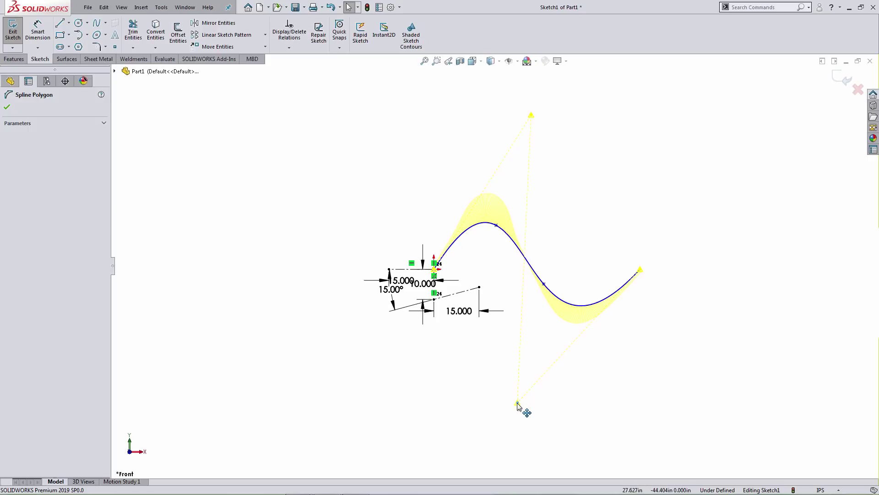
- Hide the spline's control polygon and deselect the spline
right_click(505, 237)
click(528, 374)
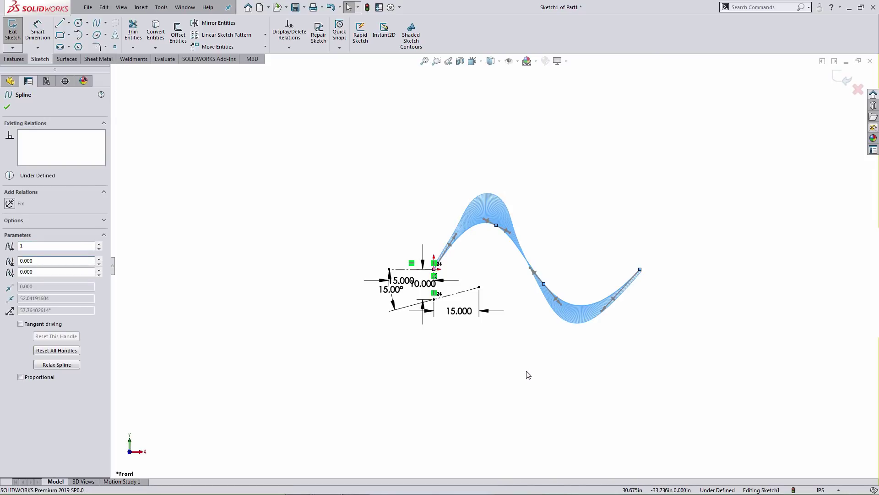
click(491, 375)
- Dimension the spline point near the crest 15 in above the horizontal construction line
scroll(552, 242, down, 1)
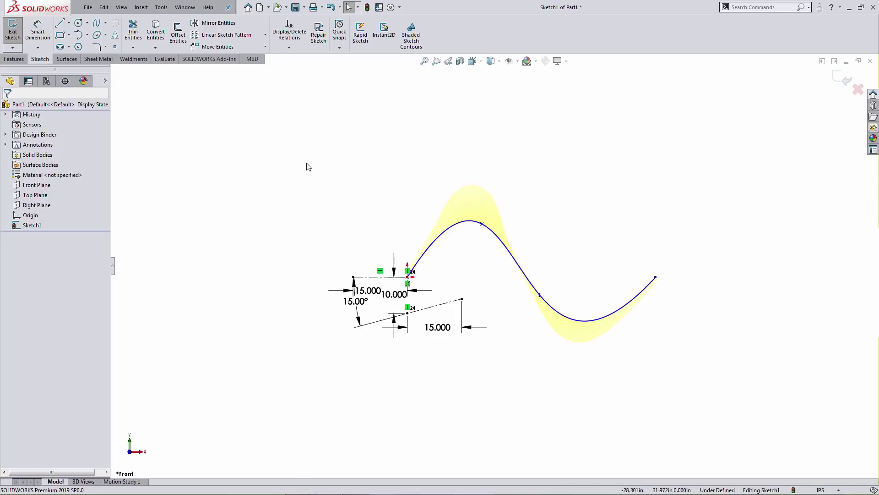
key(s)
click(334, 171)
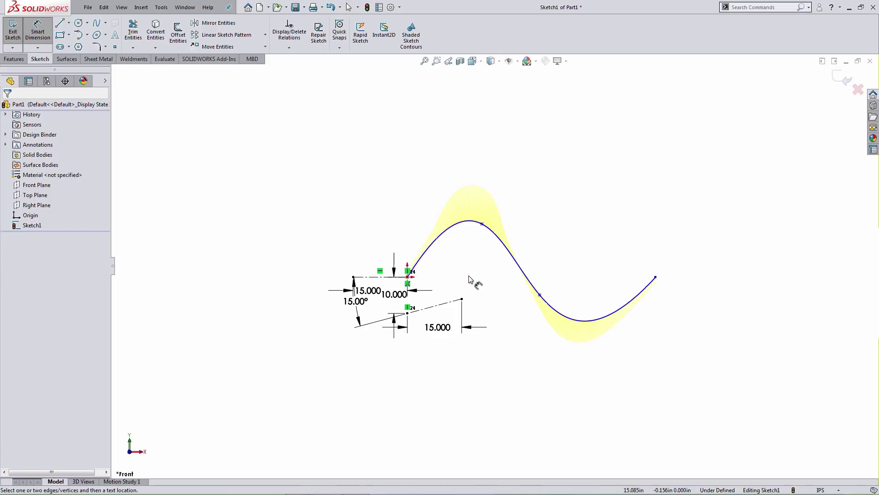
click(482, 224)
click(380, 277)
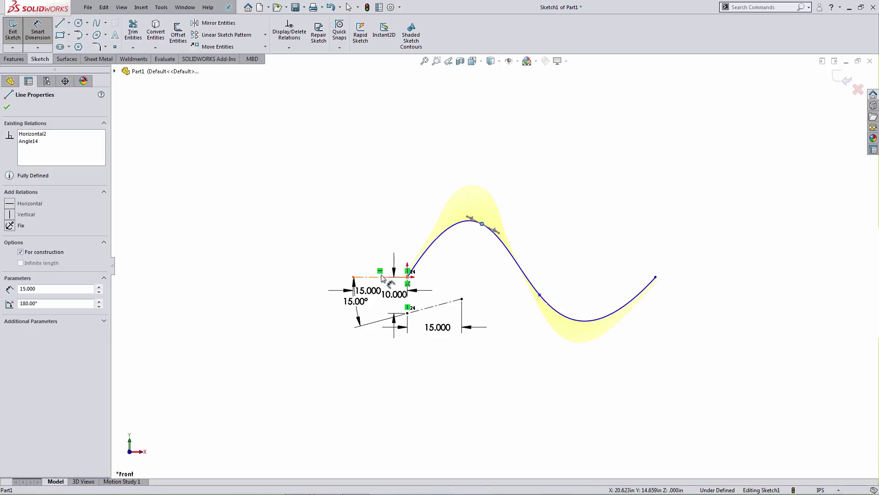
click(396, 237)
text(15)
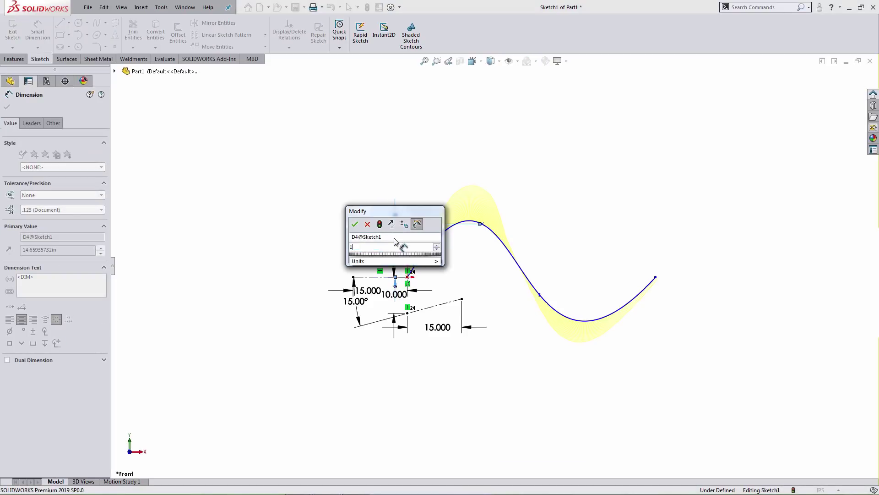
key(Return)
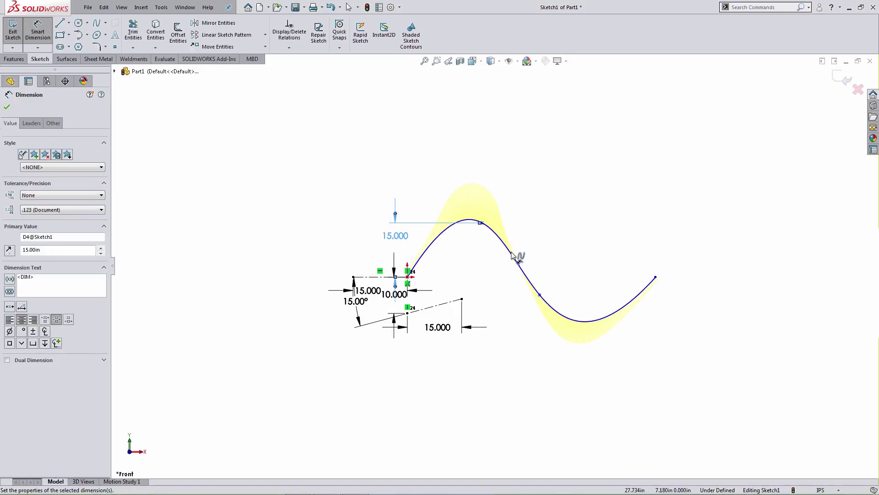
- Add a 45 in horizontal dimension between the spline point near the crest and the spline's right endpoint
click(481, 223)
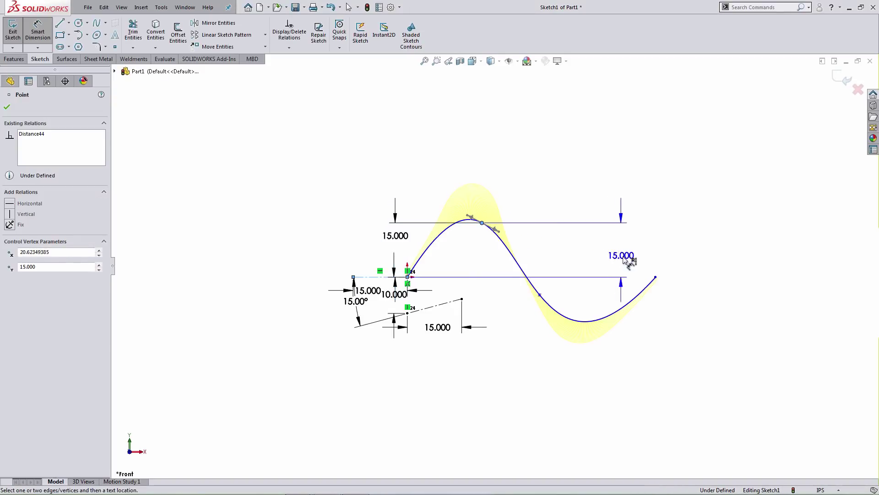
click(656, 277)
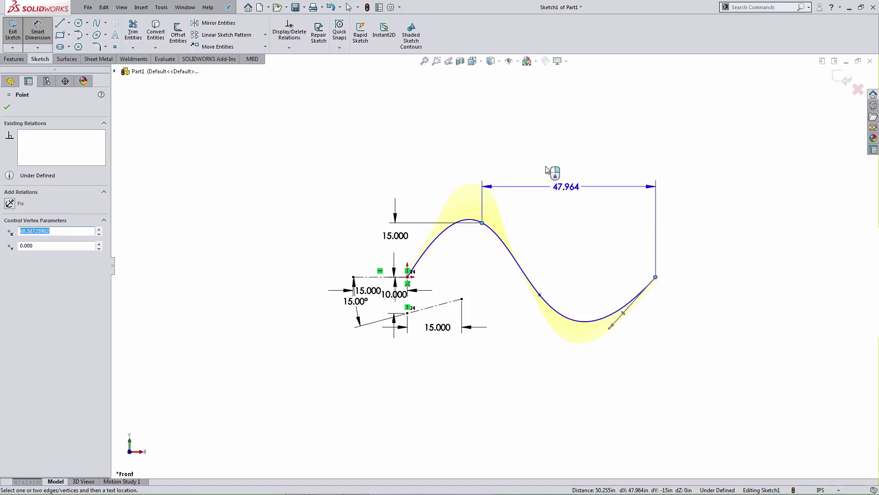
click(559, 169)
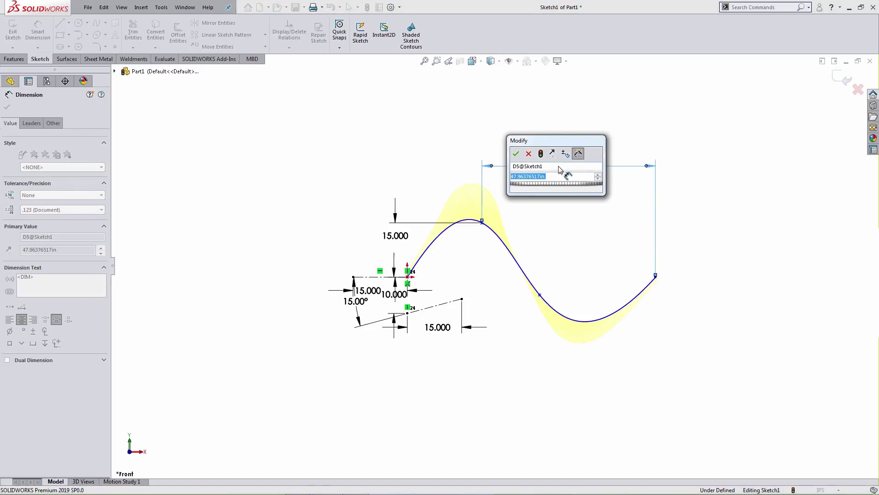
text(45)
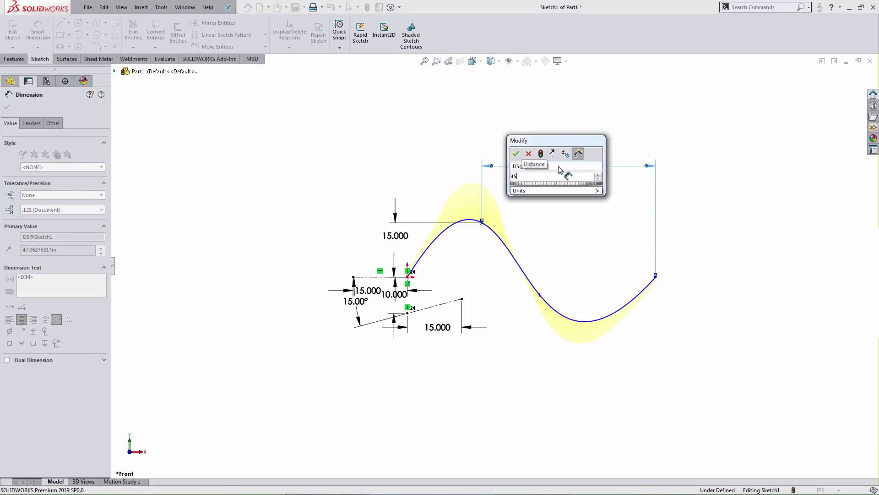
key(Return)
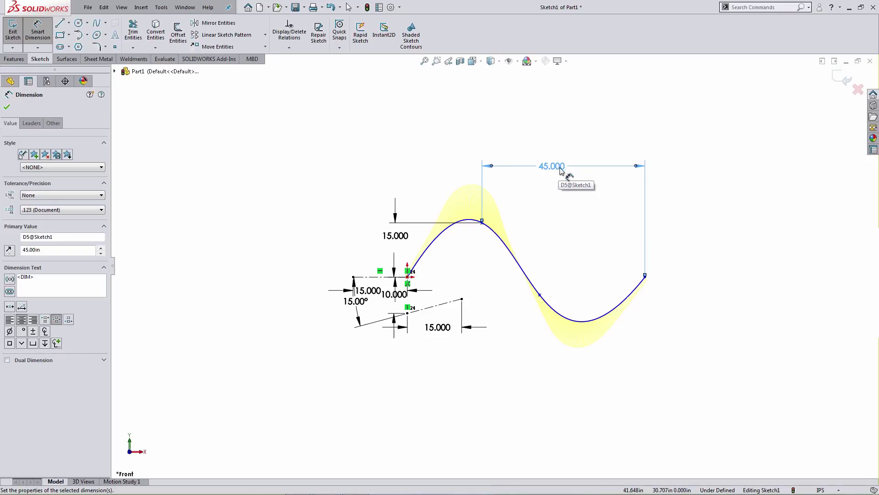
key(Escape)
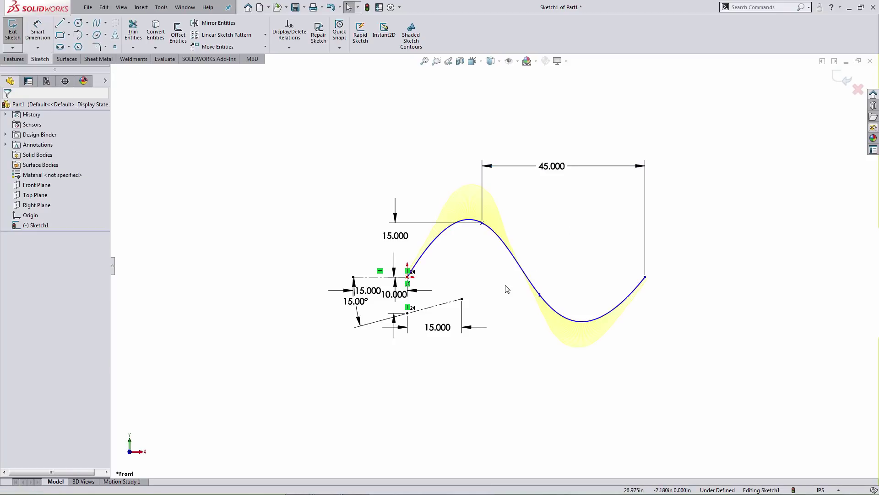
- Adjust the tangency handle at the spline point near the crest to an angle of about -21.7°
click(513, 259)
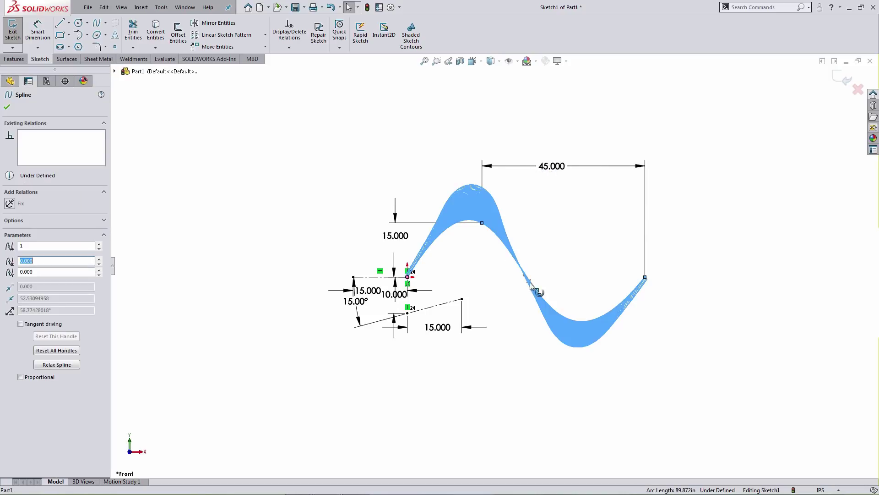
scroll(530, 287, down, 3)
scroll(531, 286, down, 2)
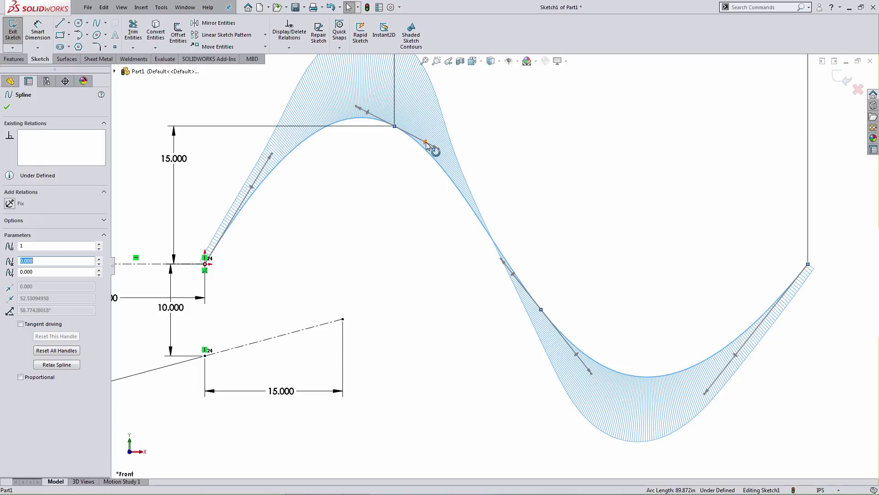
mouse_move(426, 144)
mouse_down()
mouse_move(438, 136)
mouse_move(462, 151)
mouse_move(451, 147)
mouse_move(448, 157)
mouse_move(447, 148)
mouse_up()
scroll(447, 151, up, 2)
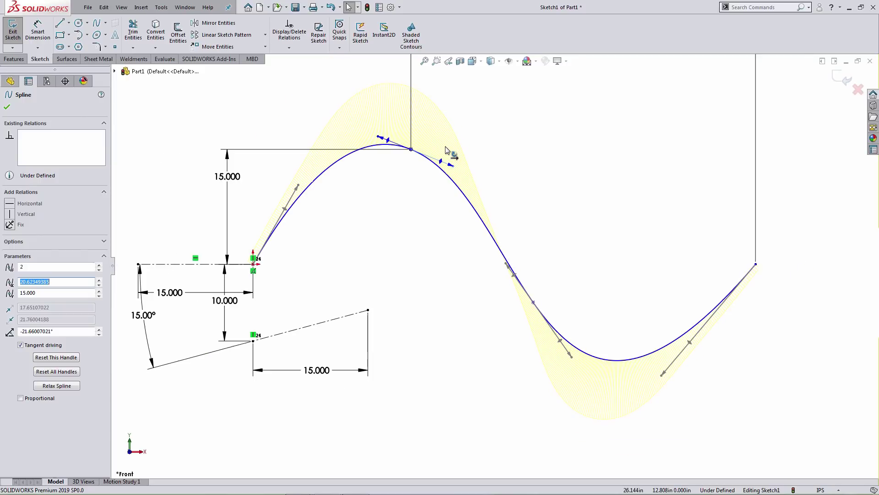
scroll(439, 169, up, 2)
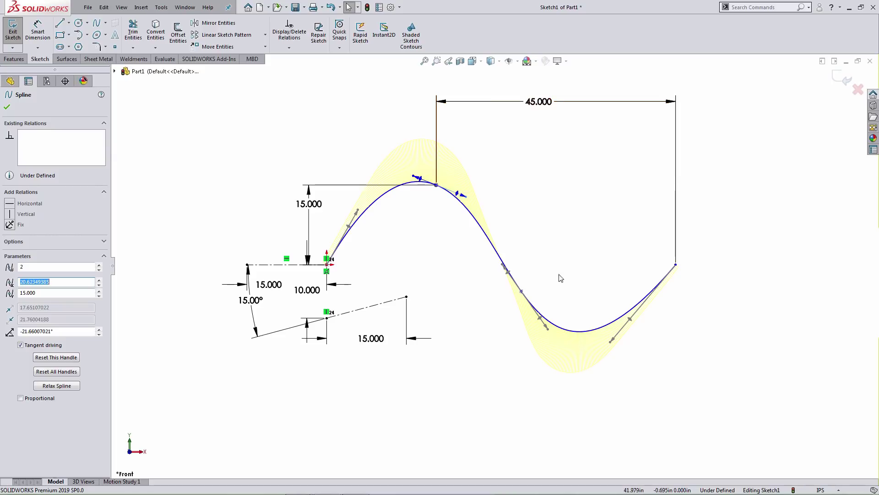
- Insert a spline point on the lower curve just right of the trough's lowest spot
right_click(581, 331)
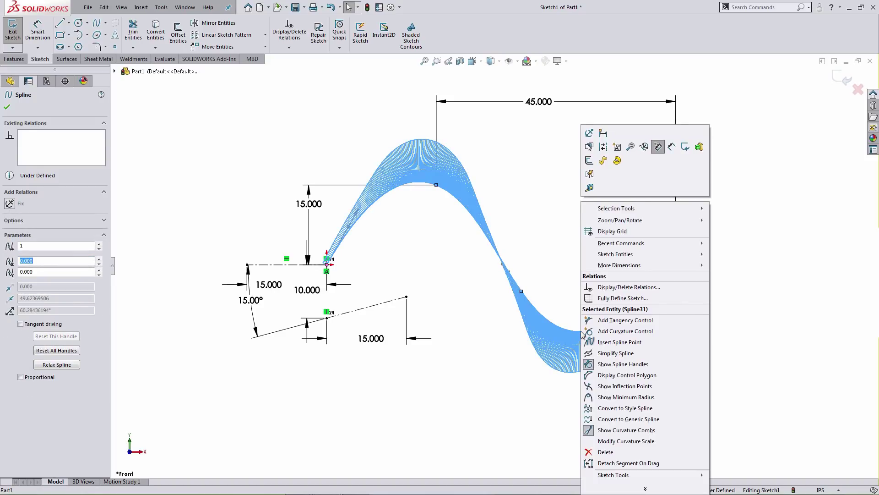
click(606, 342)
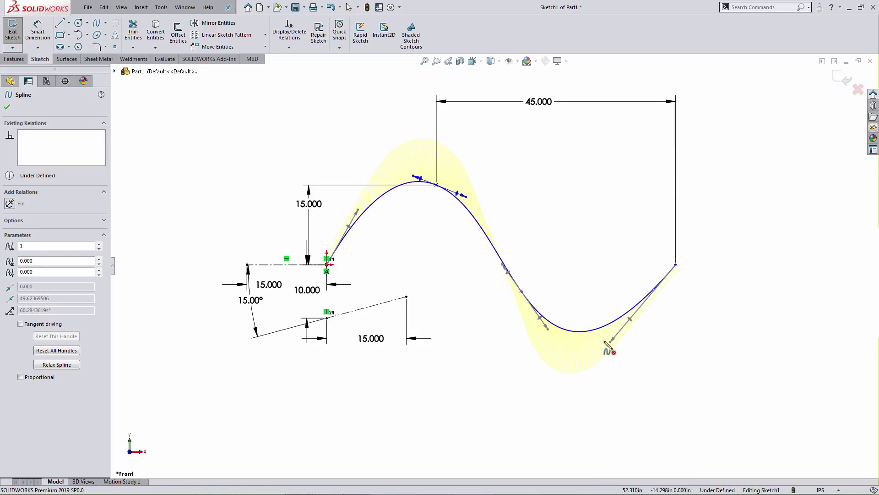
click(583, 333)
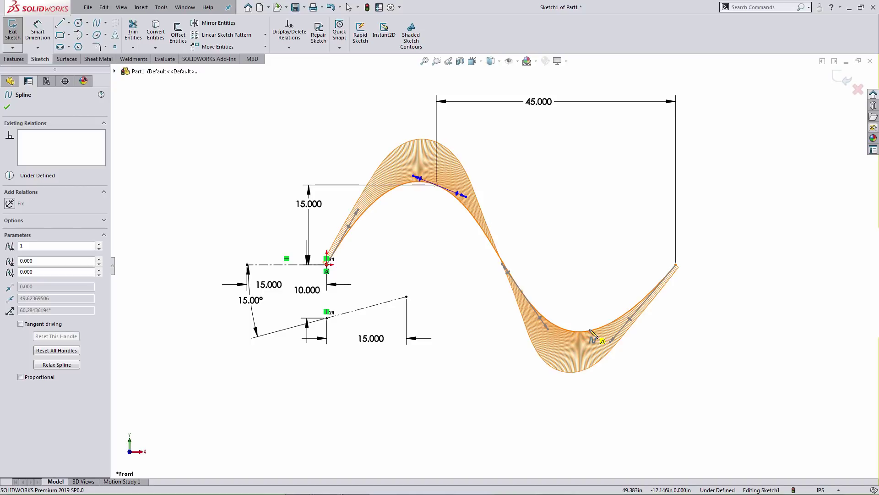
click(590, 330)
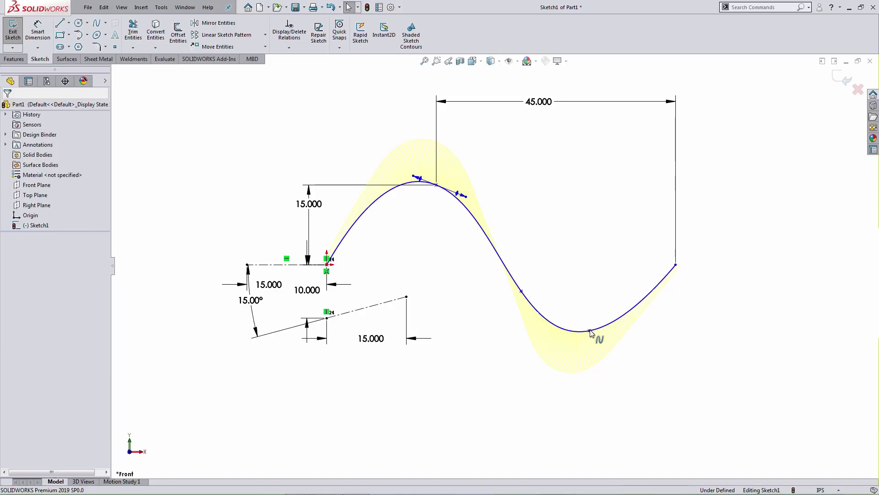
- Tilt the tangency handle of the added trough point to about 22.5°, and delete that spline point
click(591, 331)
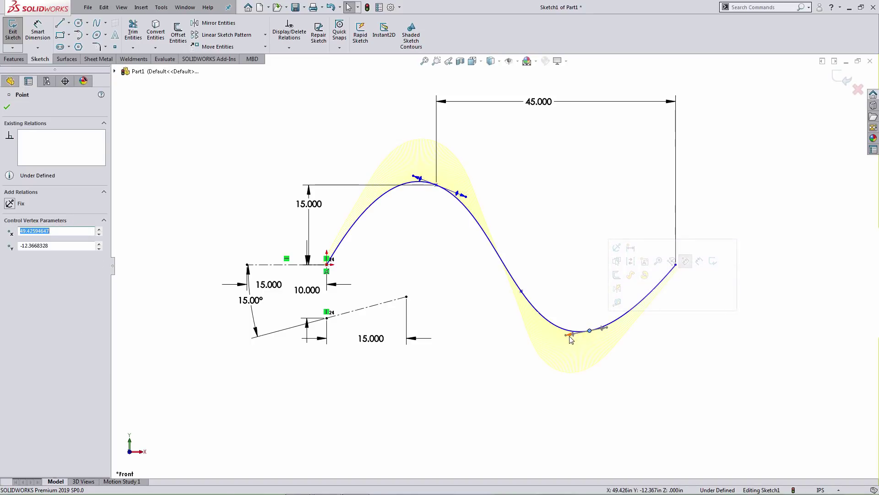
mouse_move(570, 336)
mouse_down()
mouse_move(554, 339)
mouse_move(571, 339)
mouse_up()
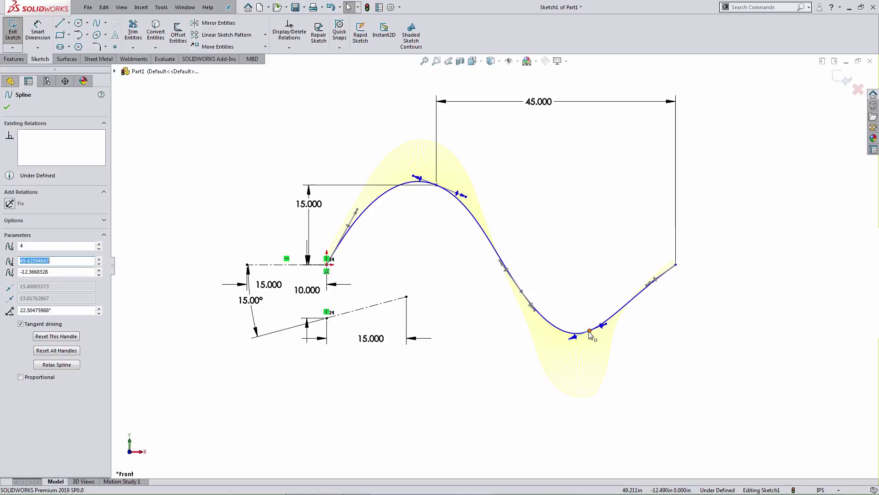
right_click(590, 332)
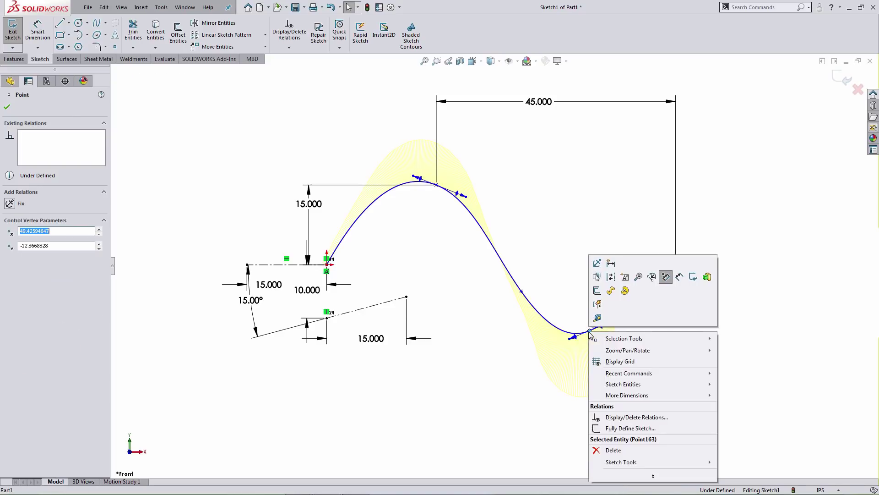
click(613, 451)
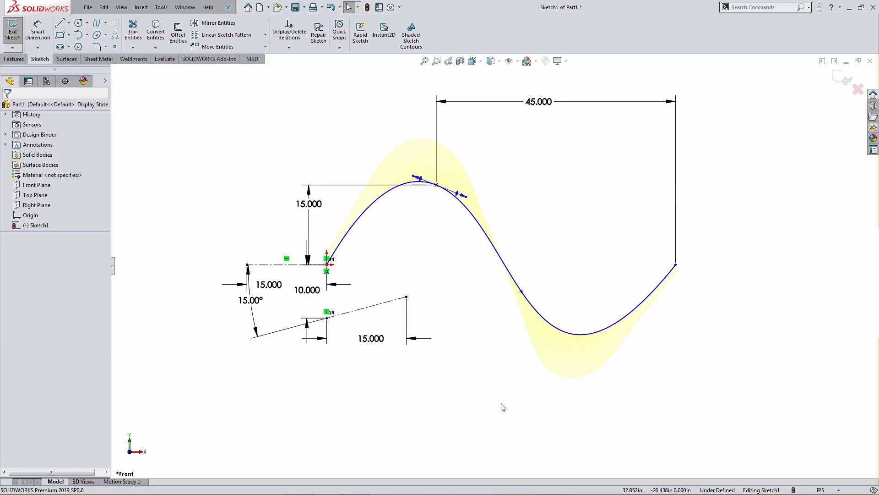
- Adjust the crest point's tangency handle to an angle of about -24.3°, and reset all of the spline's handles
click(415, 177)
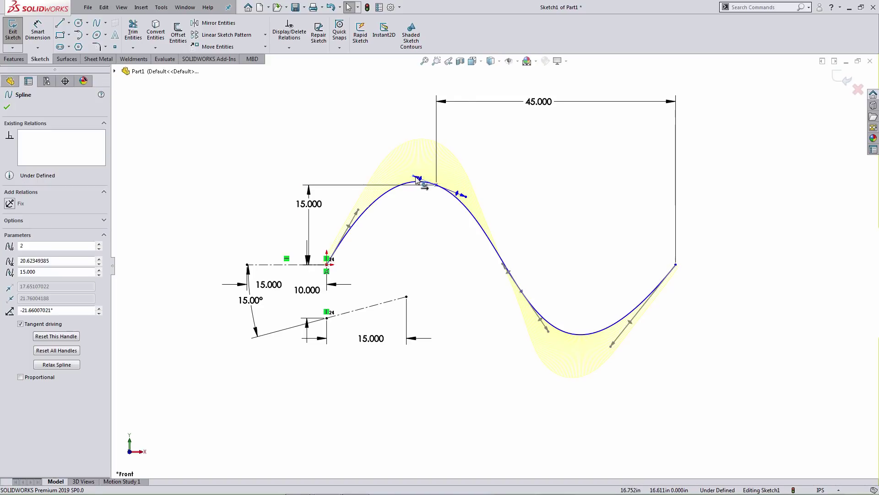
mouse_move(415, 177)
mouse_down()
mouse_move(405, 174)
mouse_move(415, 176)
mouse_up()
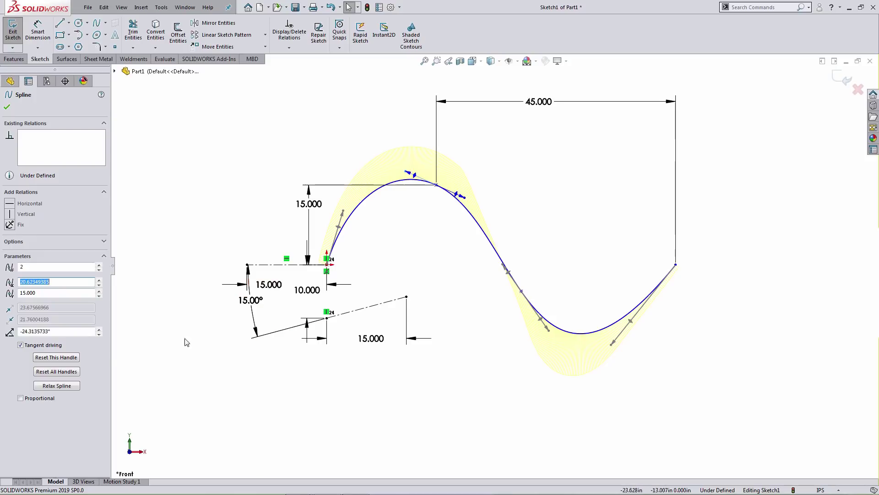
click(67, 372)
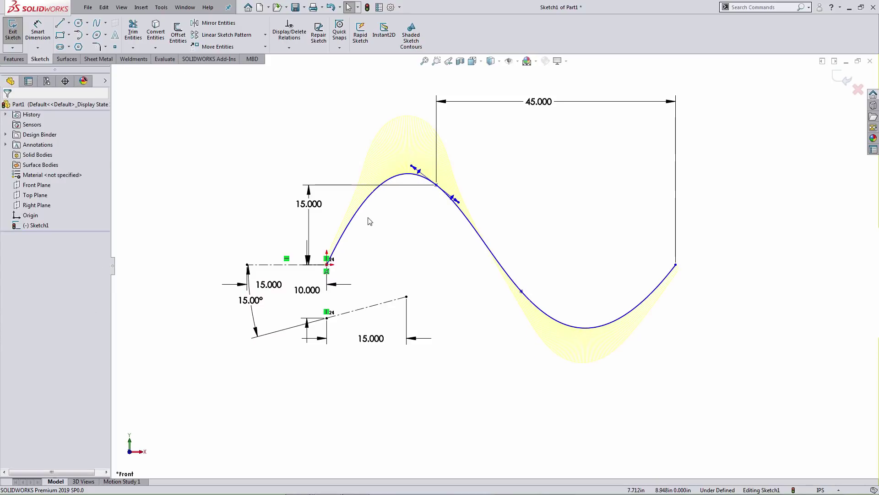
- Swing the tangency handle at the origin to near vertical, and dimension its angle to the horizontal construction line as 100°
click(354, 220)
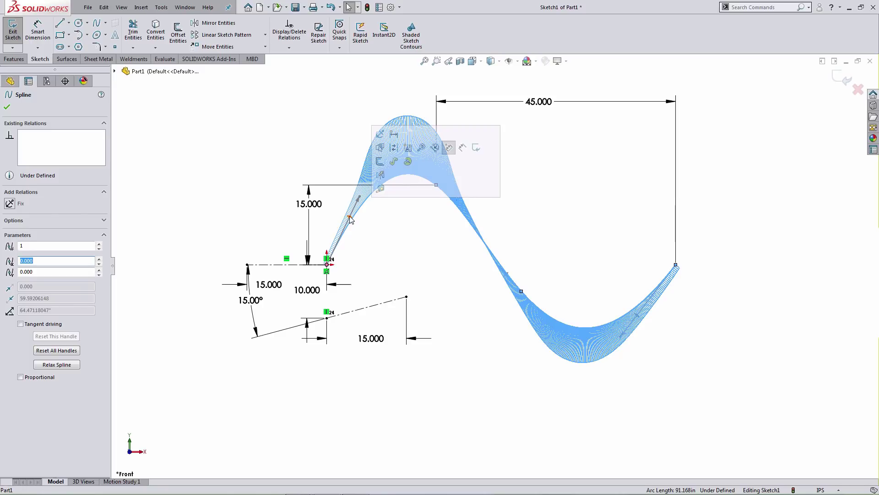
drag(351, 219, 325, 203)
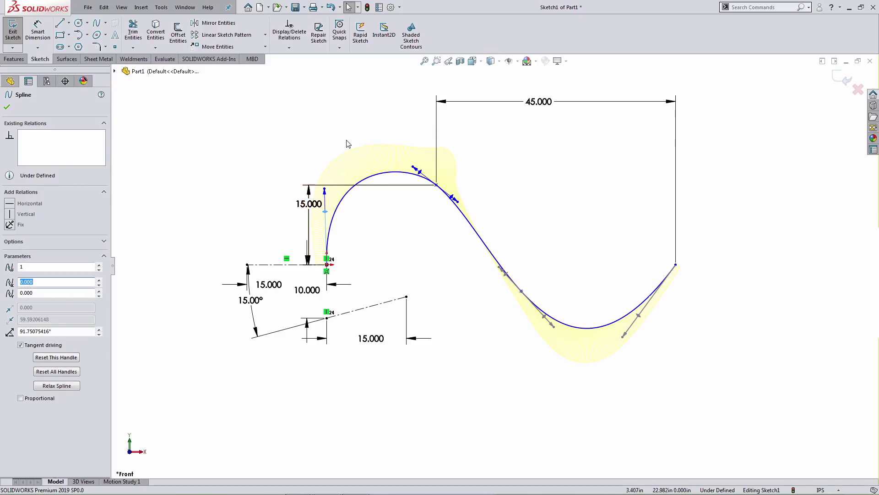
key(s)
click(372, 148)
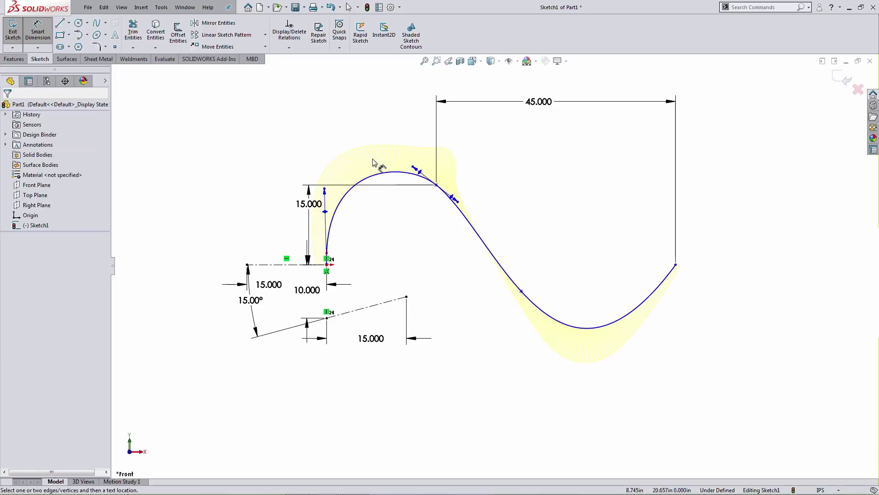
click(326, 212)
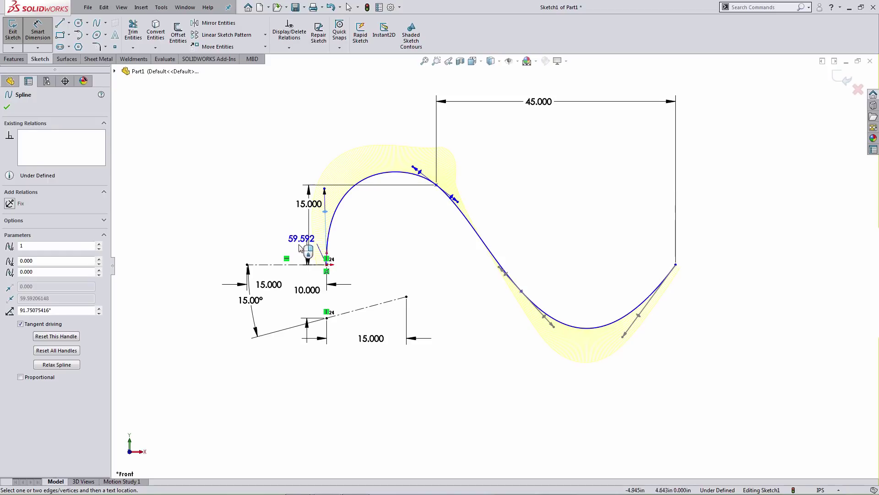
click(286, 265)
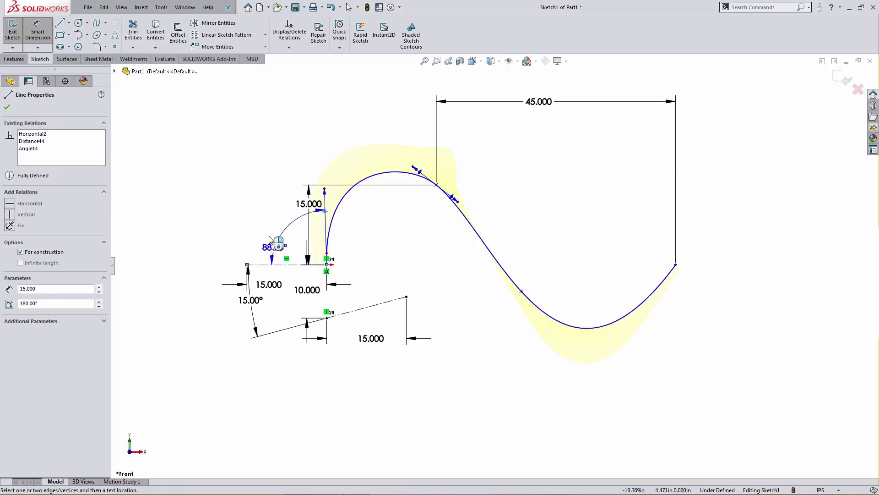
click(263, 230)
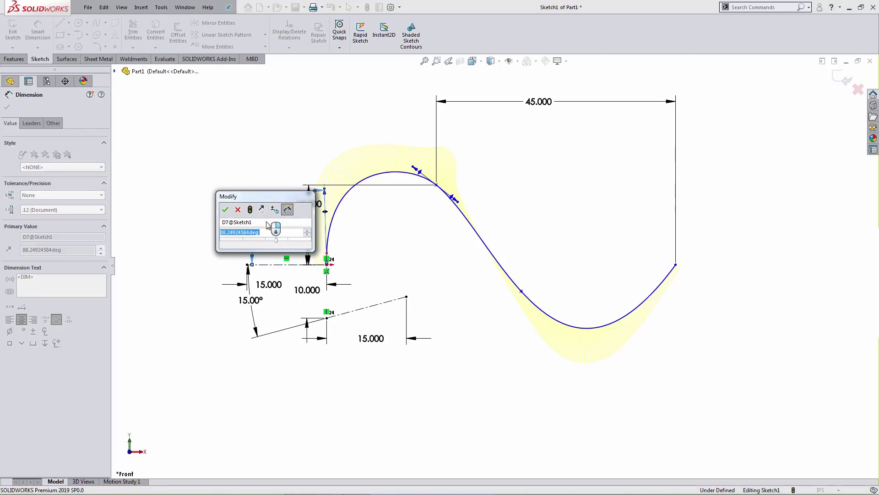
text(100)
key(Return)
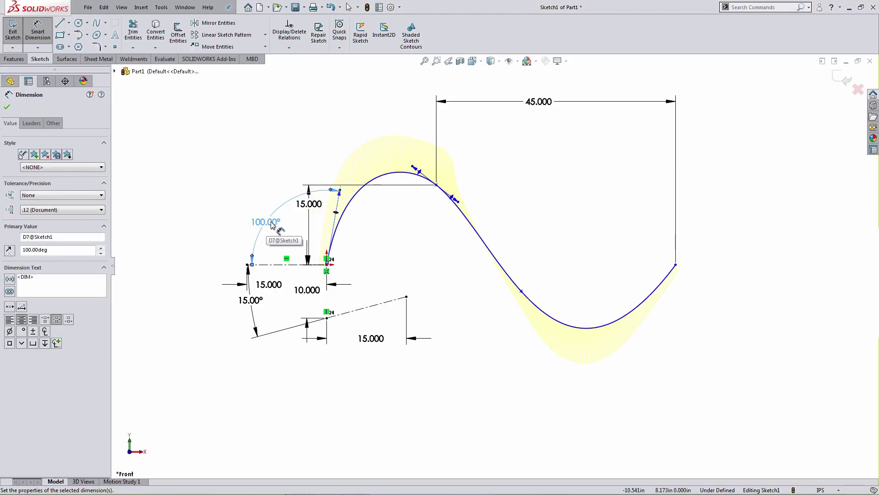
- Set the angle dimension between the origin's tangency handle and the horizontal construction line to 115°
double_click(271, 224)
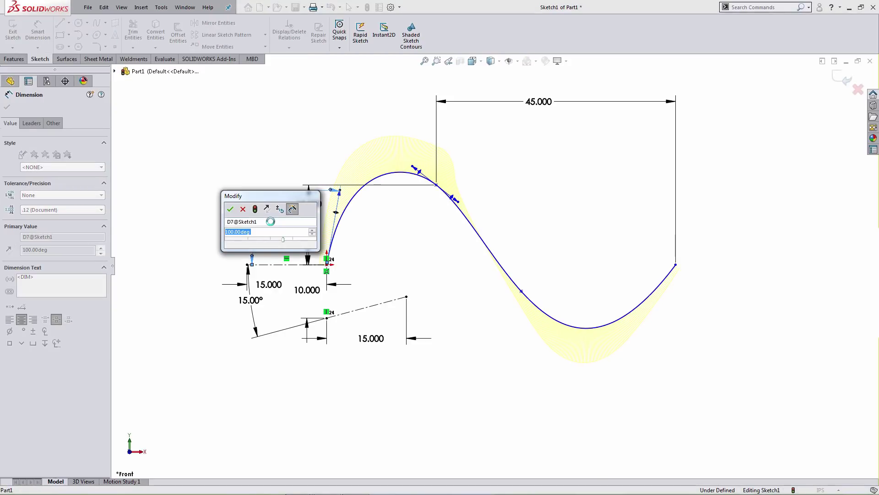
text(115)
key(Return)
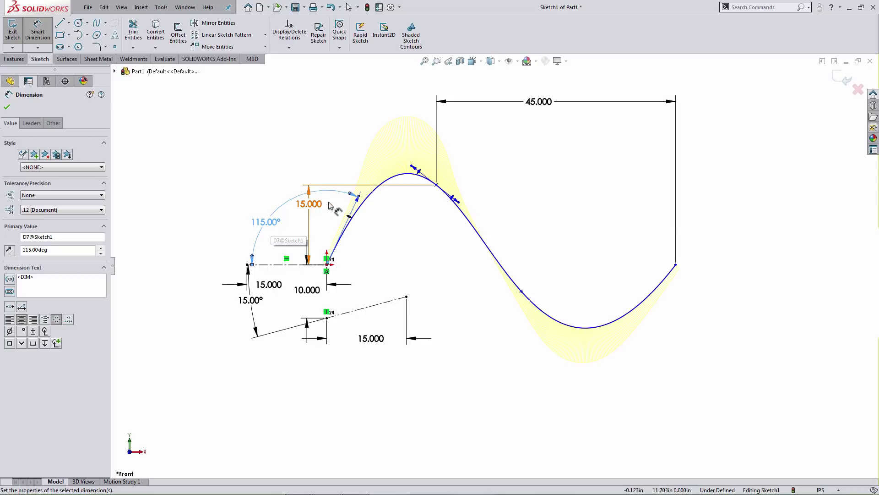
- Add a tangency magnitude dimension of 60 in to the end of the spline handle at the origin
click(357, 197)
click(339, 130)
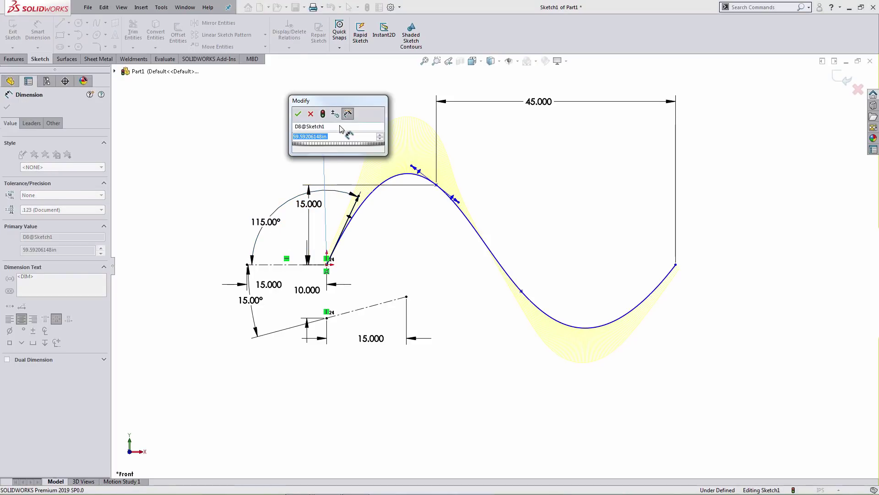
key(Return)
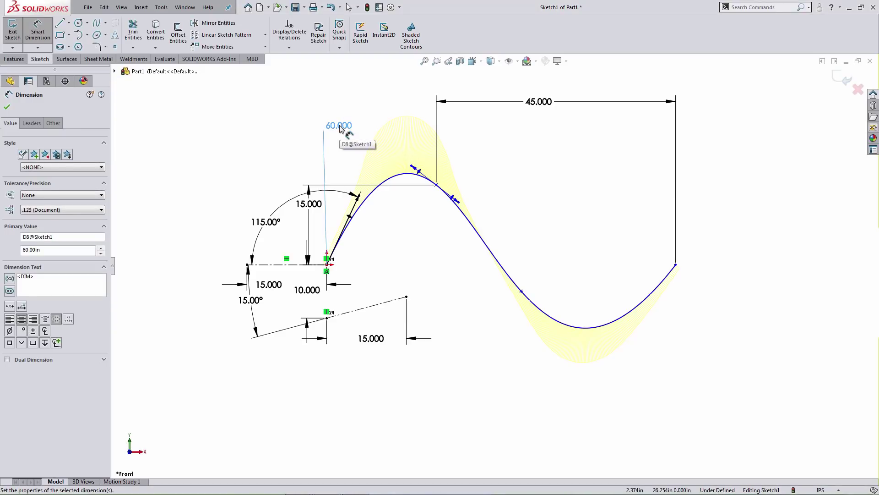
key(Escape)
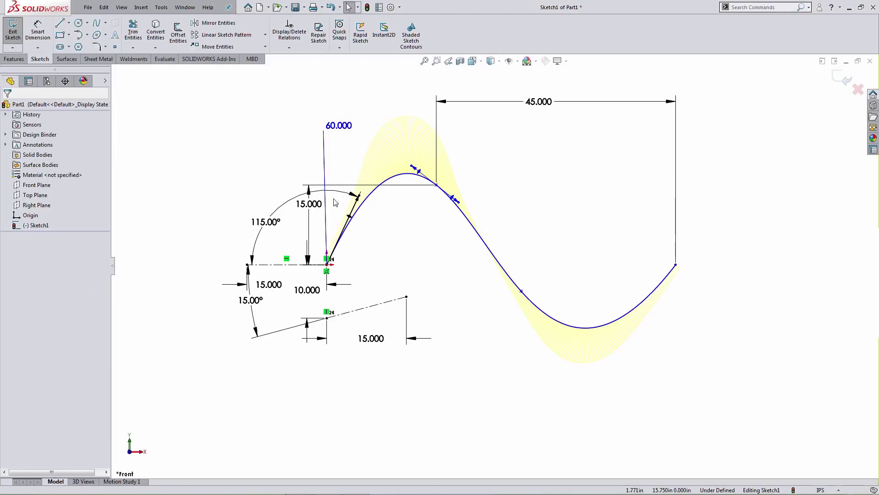
- Show the inflection points on the spline
click(358, 195)
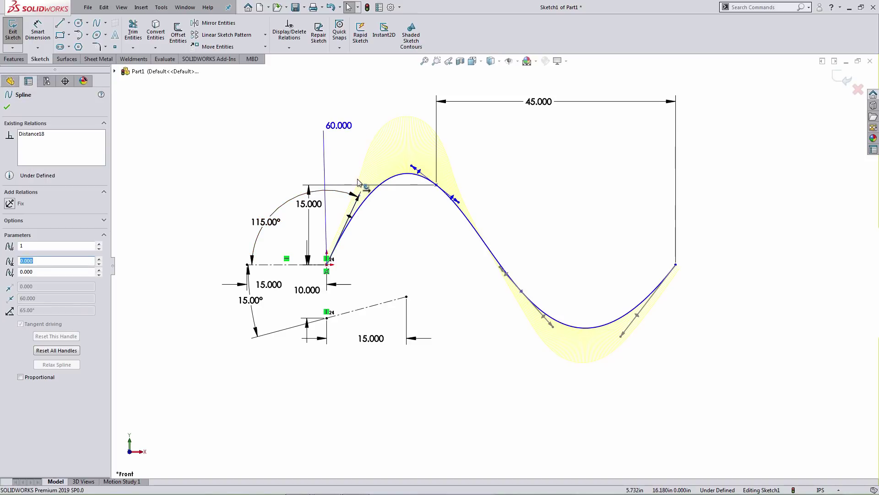
key(z)
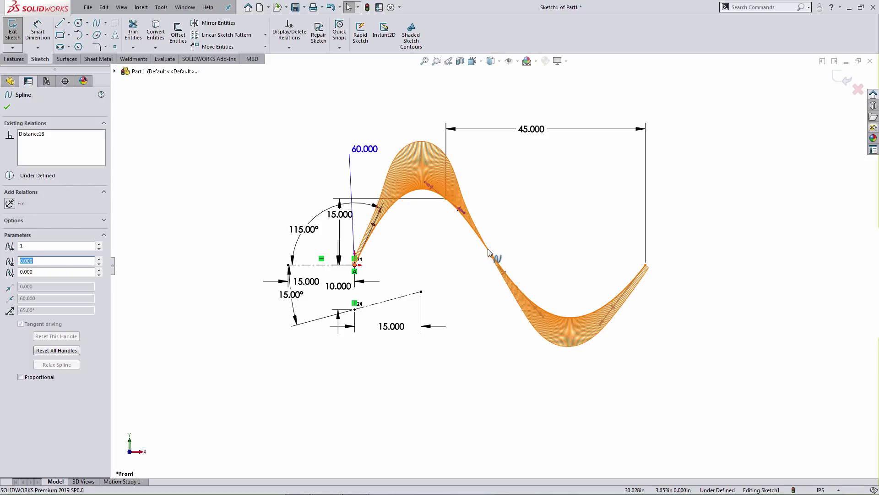
right_click(489, 252)
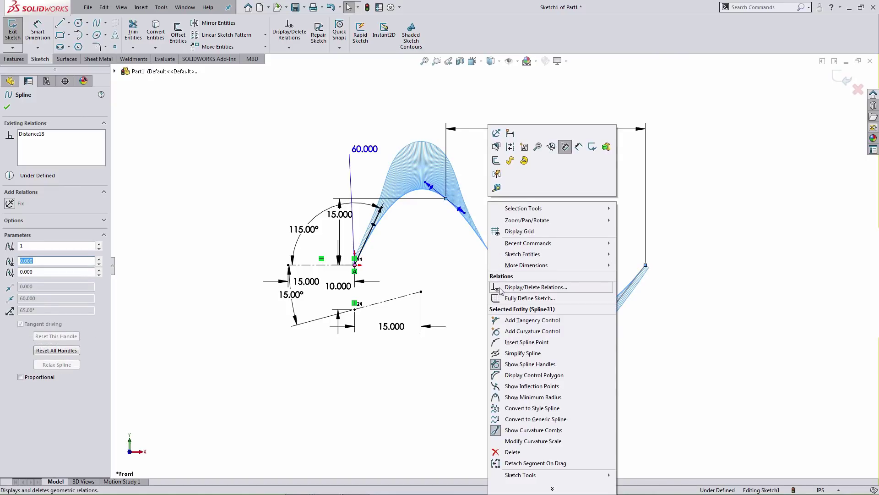
click(506, 388)
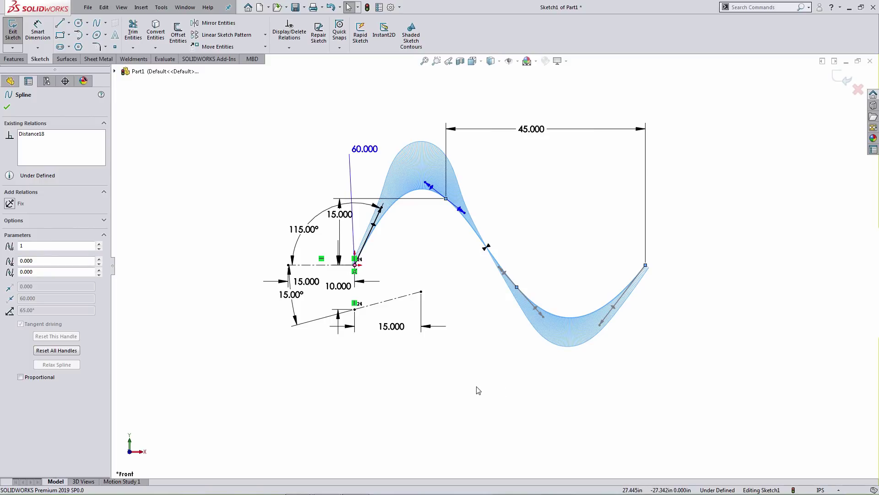
key(Escape)
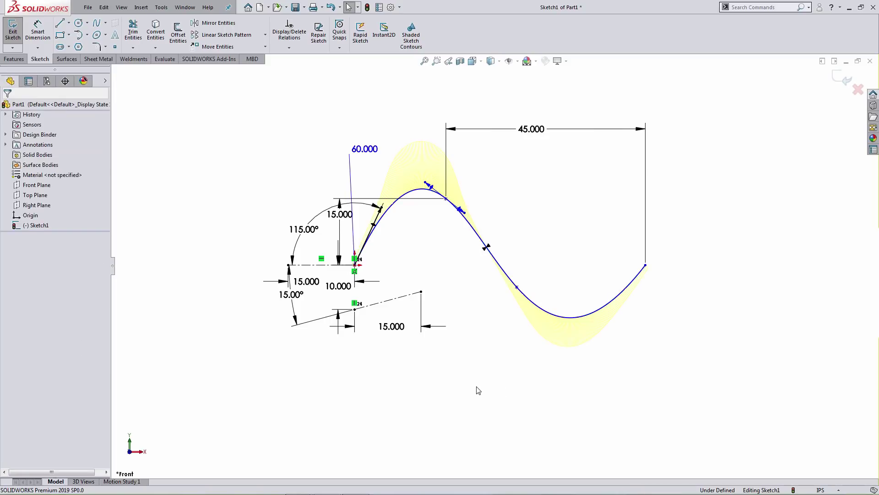
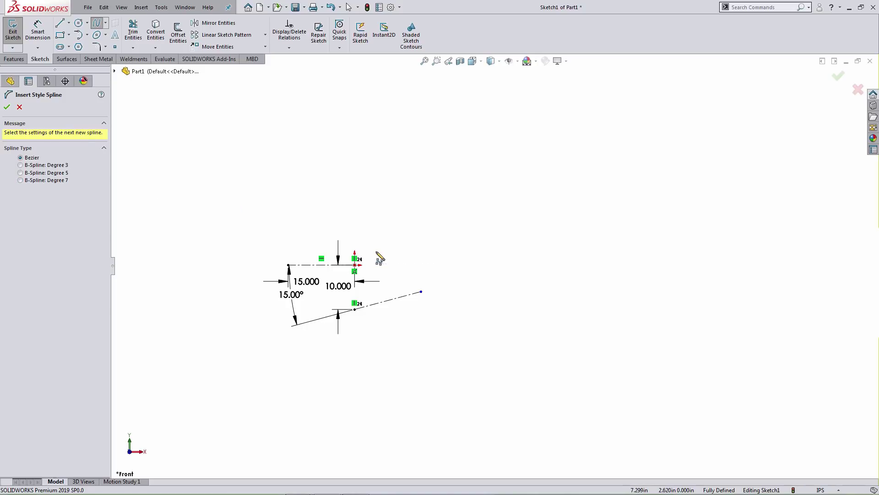
- Sketch a Bezier style spline from the origin with control vertices above, midway and below, ending at about (89.5, 11.8) in
click(355, 266)
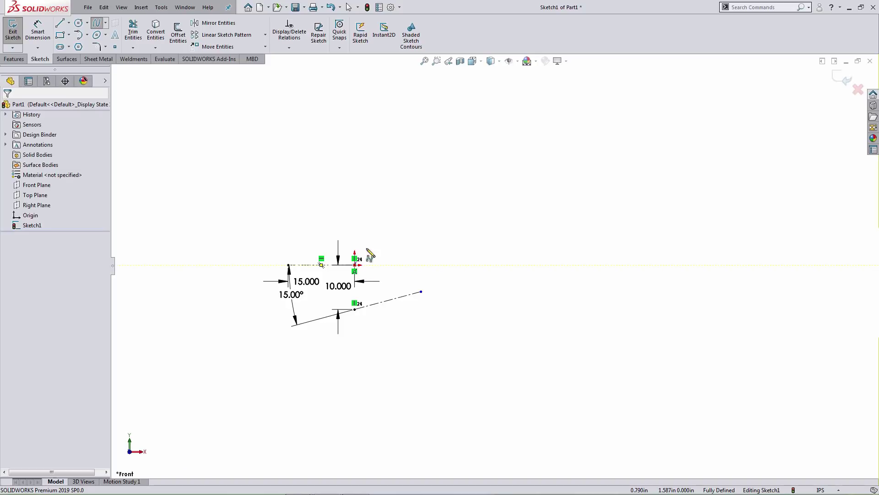
click(441, 139)
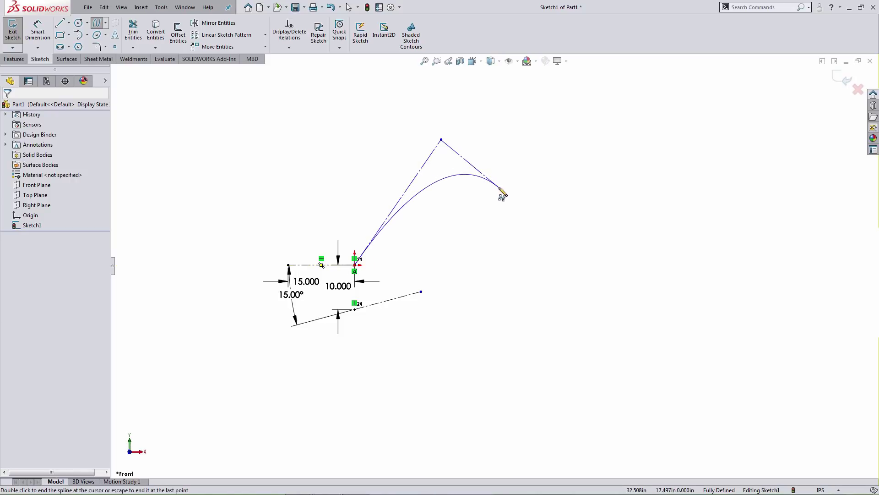
click(537, 254)
click(640, 332)
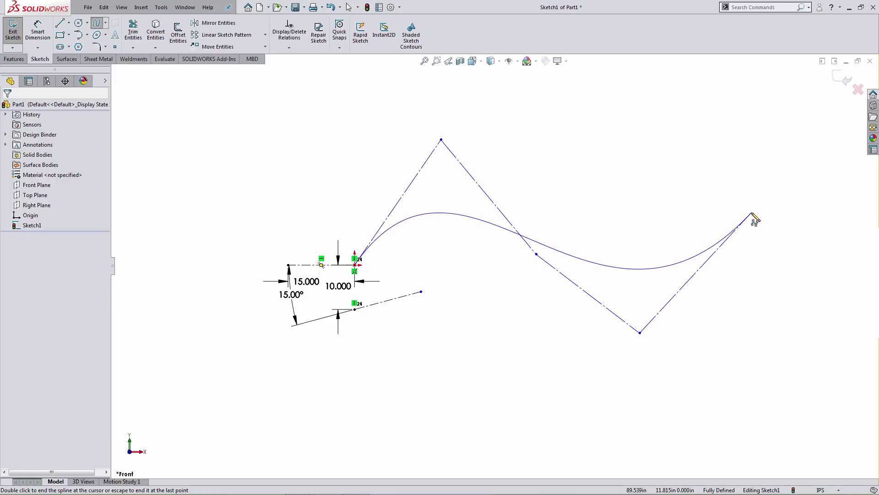
double_click(752, 214)
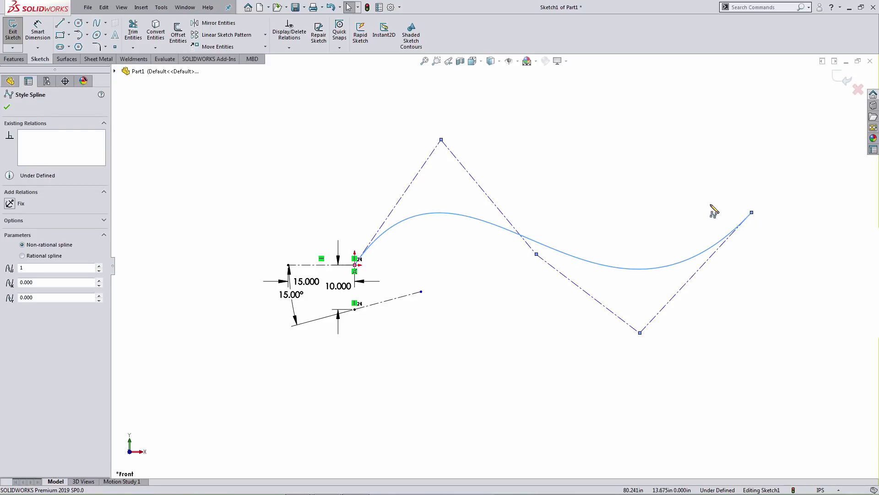
key(Escape)
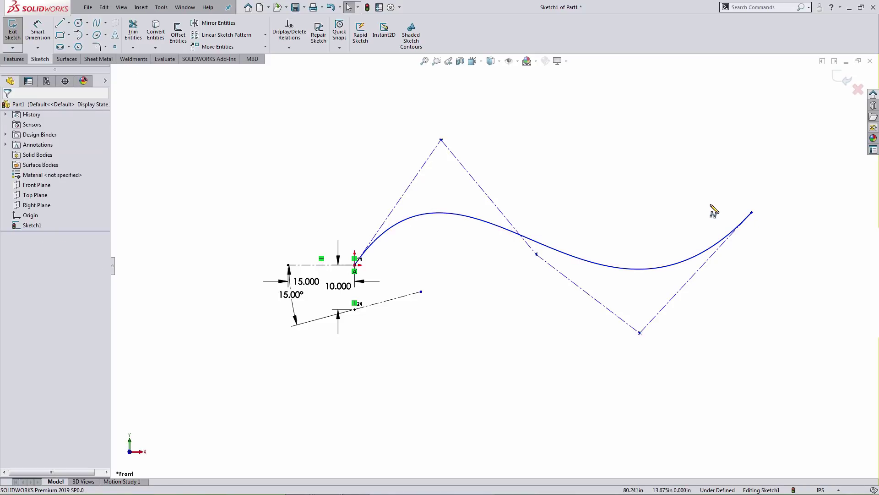
- Show curvature combs on the style spline and adjust their scale so they stand out clearly from the curve
right_click(587, 261)
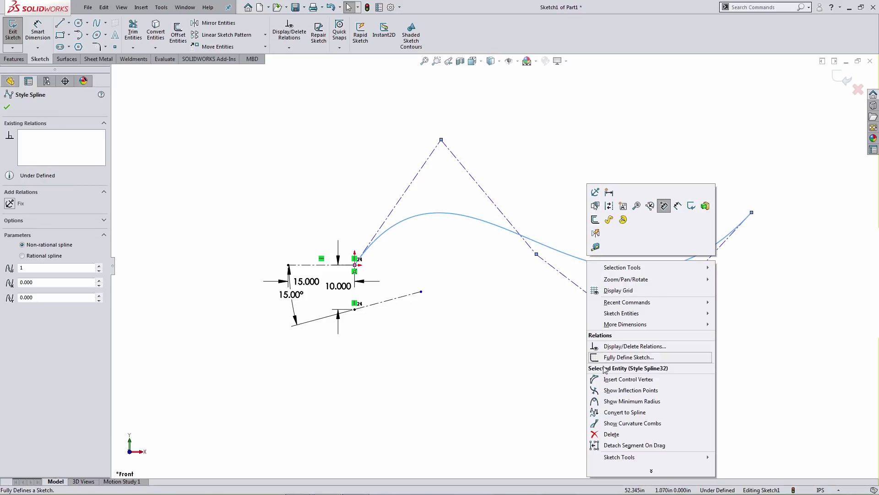
click(602, 423)
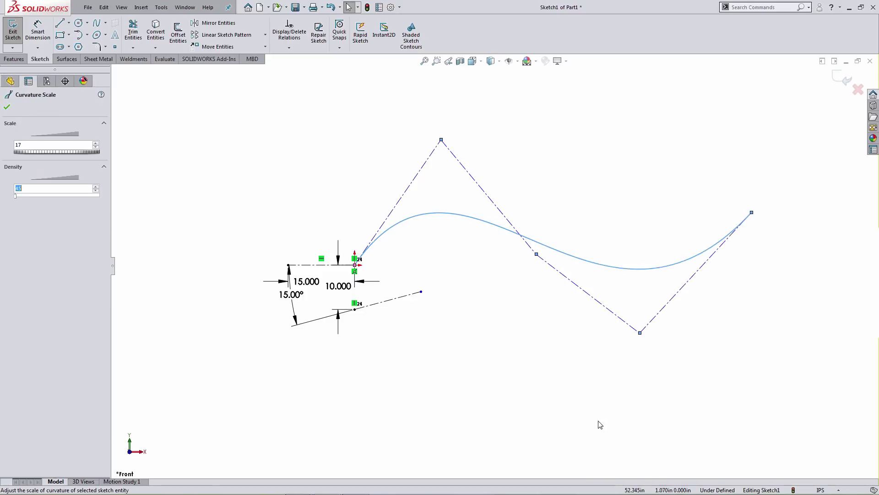
drag(40, 152, 44, 153)
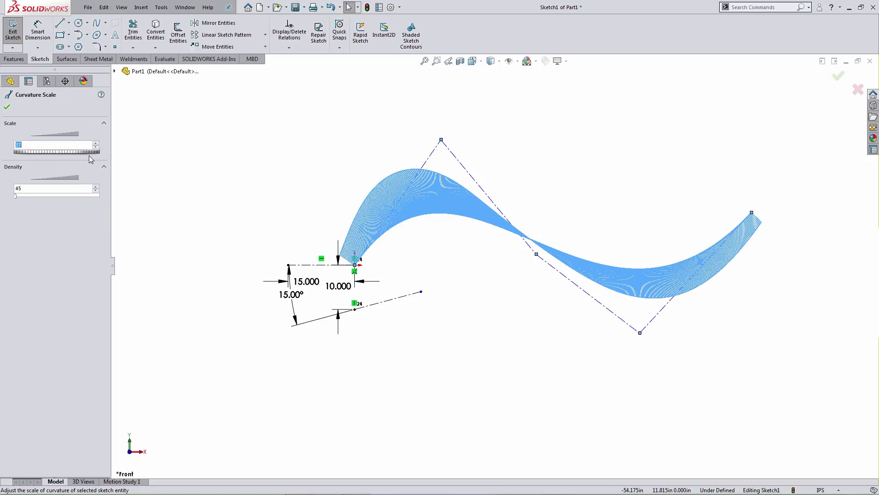
click(7, 107)
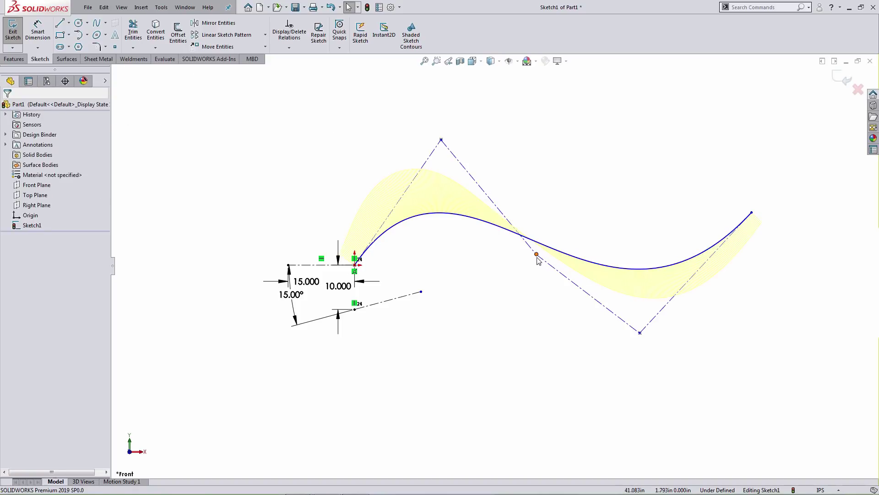
- Move the style spline's middle control vertex to about (40.3, -9.7), the upper one to about (27.9, 30.6) and the lower one to about (74.9, -20.5) in
drag(536, 255, 537, 307)
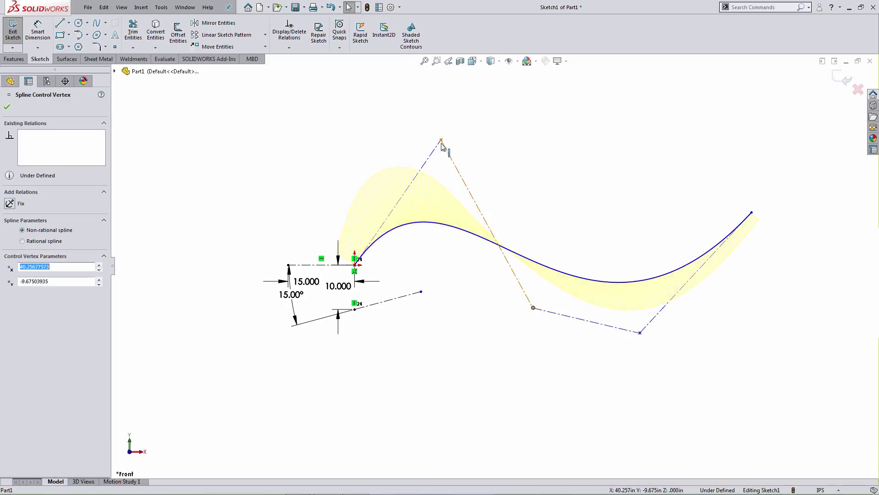
drag(444, 140, 478, 129)
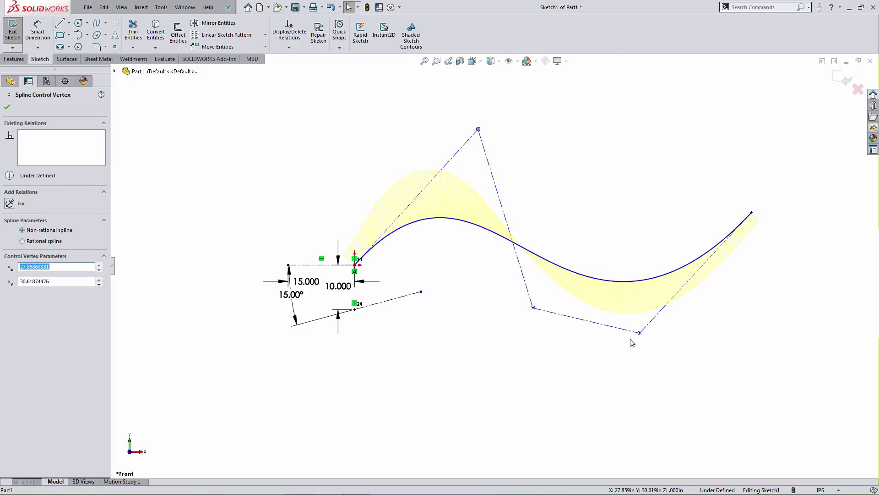
drag(640, 333, 687, 356)
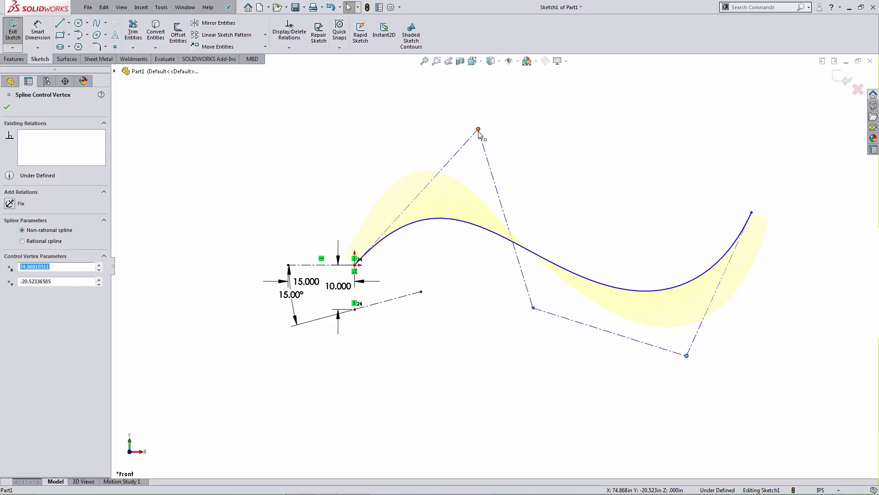
click(433, 119)
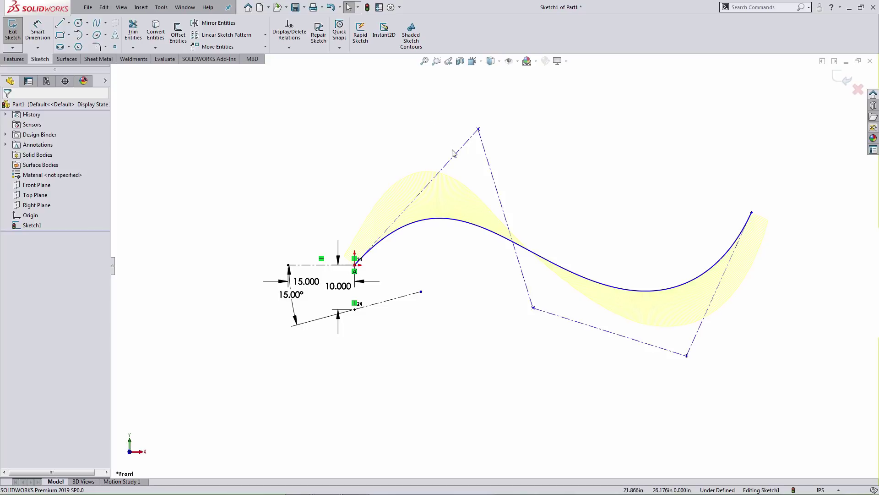
- Make the two control polygon segments that meet at the style spline's upper control vertex perpendicular
click(487, 153)
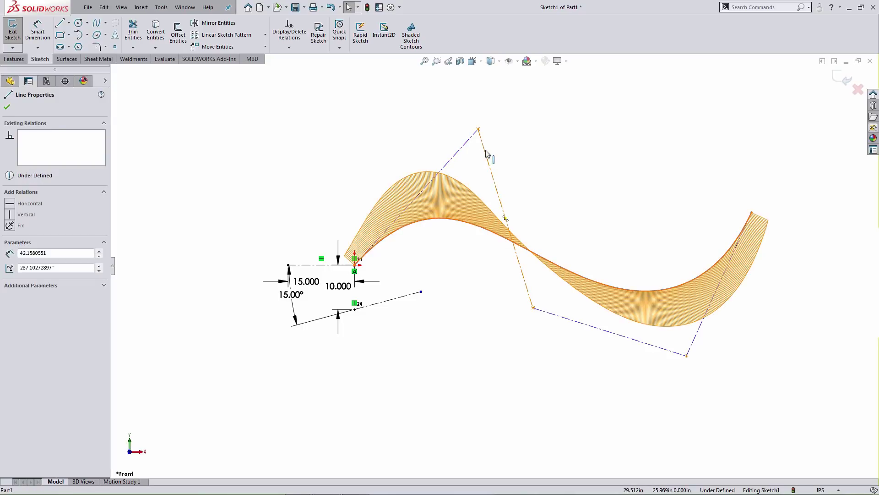
ctrl+click(463, 151)
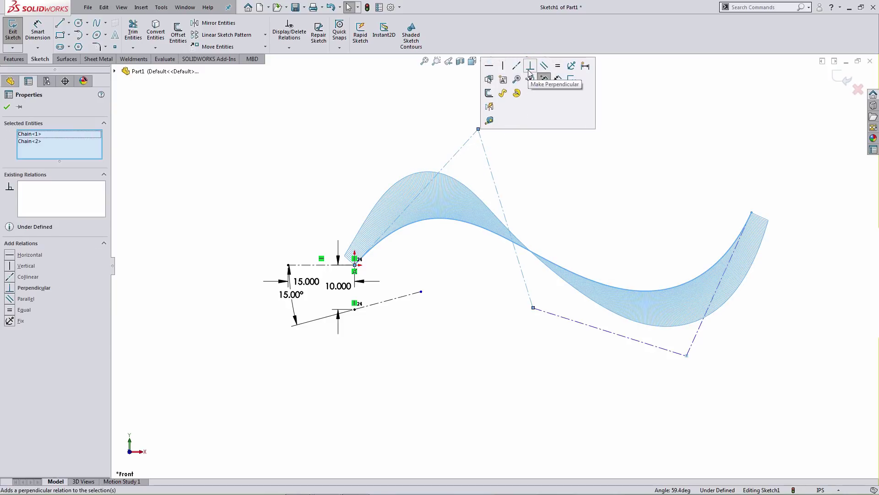
click(530, 73)
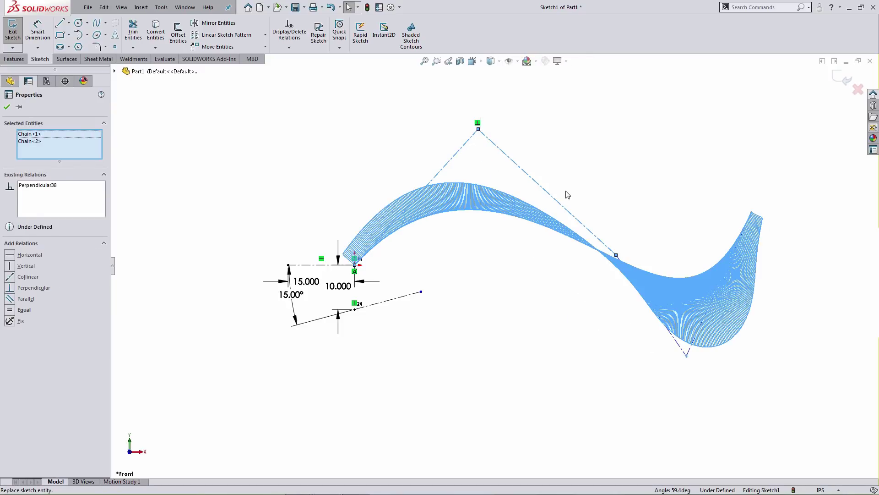
key(Escape)
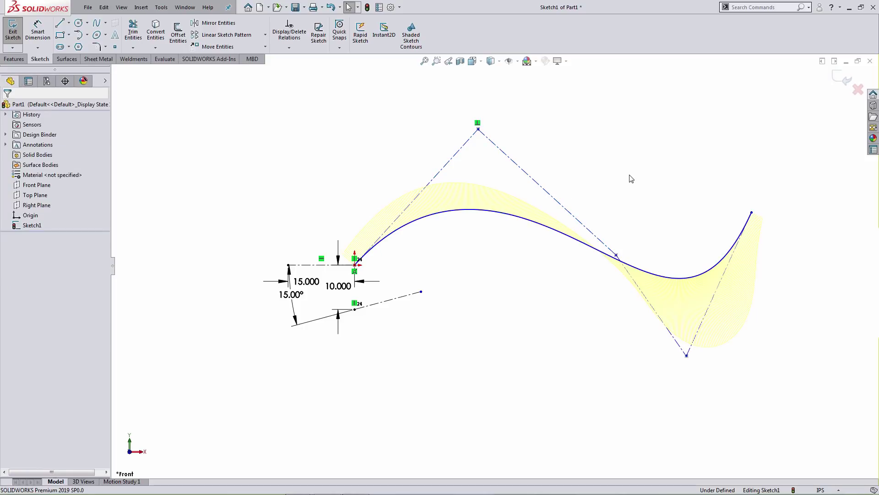
- Dimension the control polygon's first segment, from the origin to the upper control vertex, at 40 in
key(s)
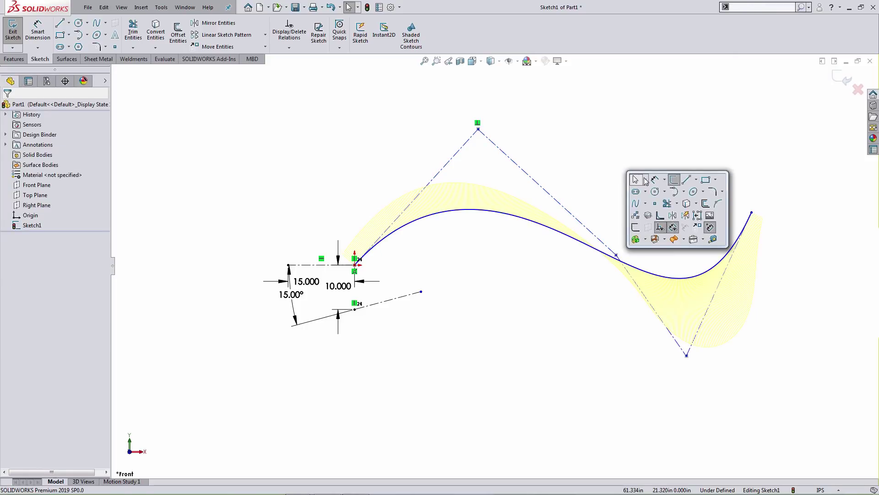
click(639, 179)
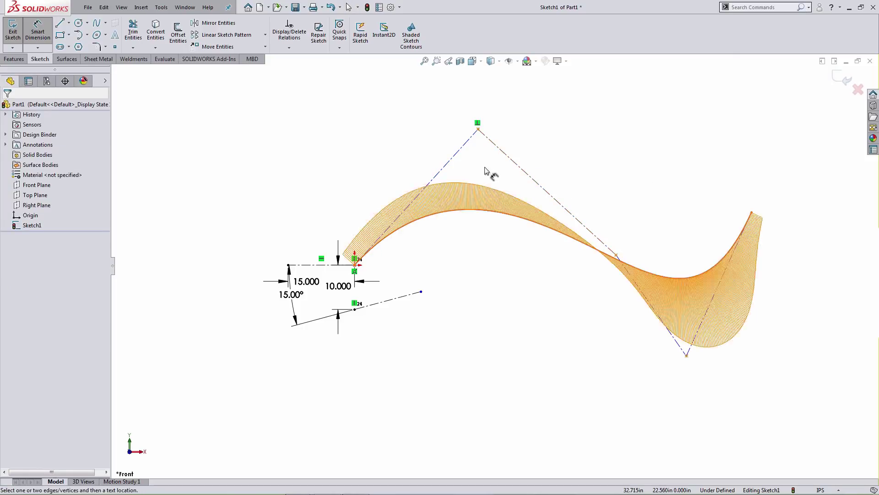
click(435, 176)
click(381, 163)
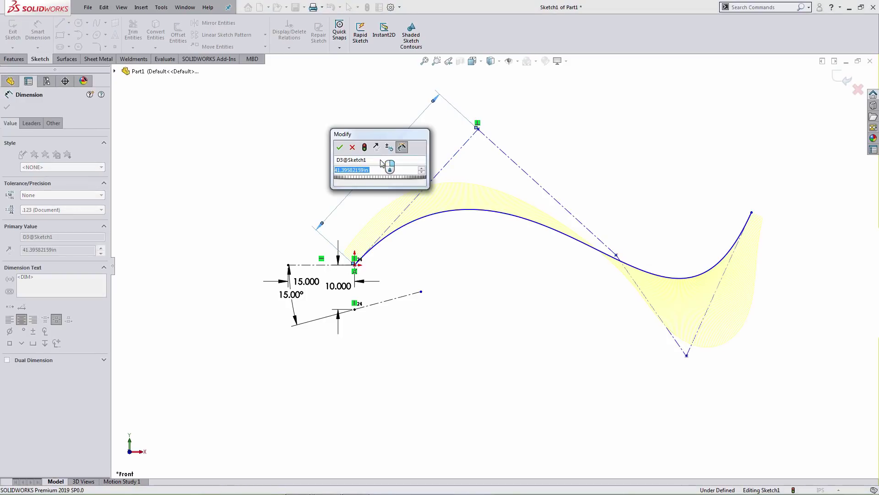
text(40)
key(Return)
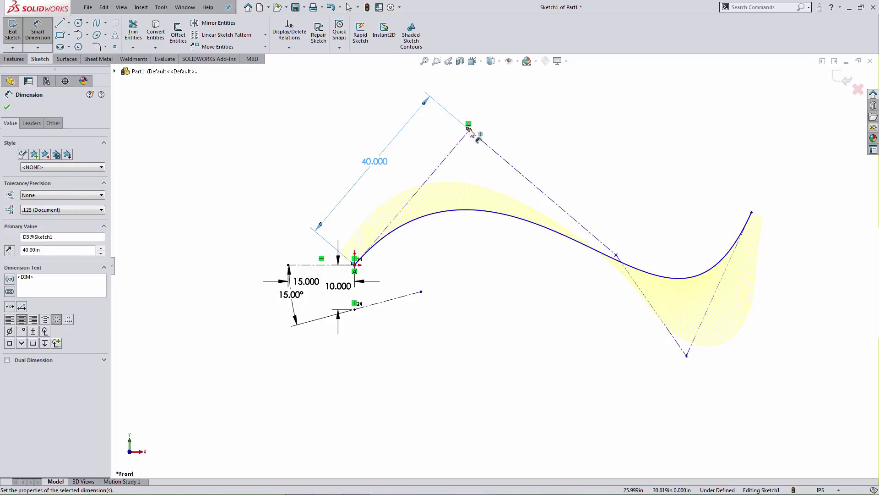
- Dimension the vertical distance between the upper control vertex and the free end of the angled construction line at 35 in
click(470, 130)
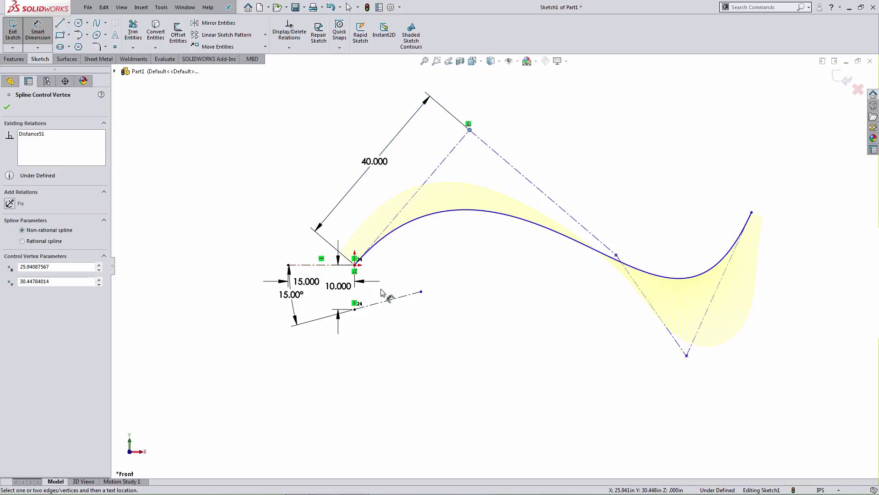
click(421, 291)
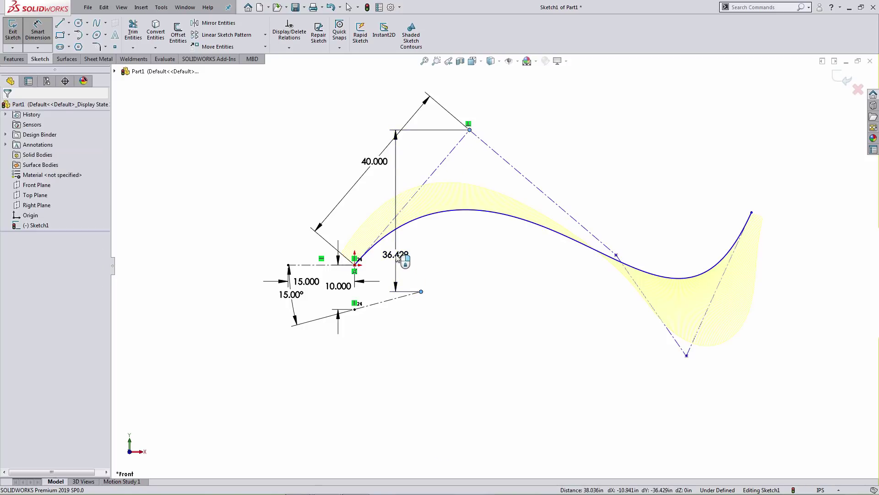
click(397, 259)
text(35)
key(Return)
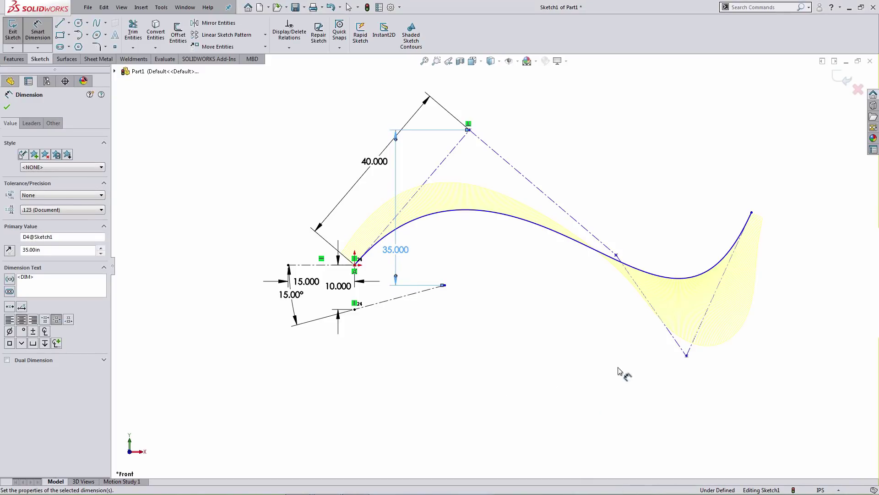
- Dimension the angle between the two control polygon segments at the lower control vertex at 60 degrees
click(668, 331)
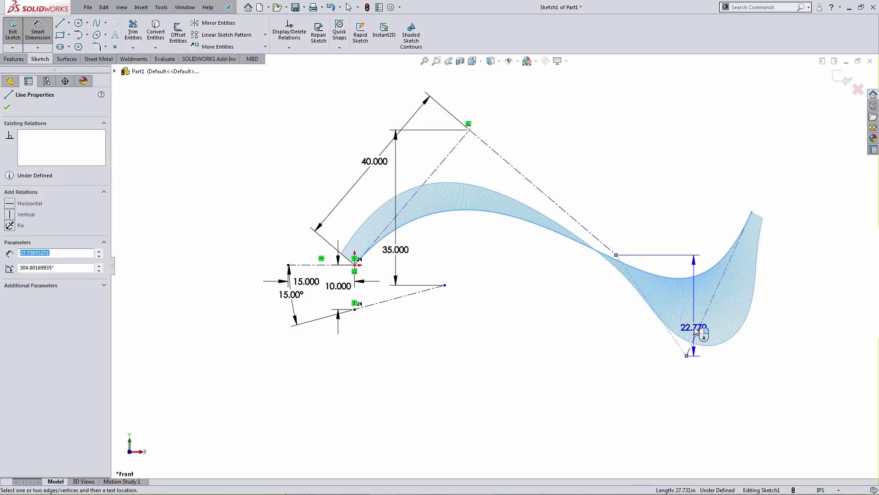
click(700, 326)
click(660, 311)
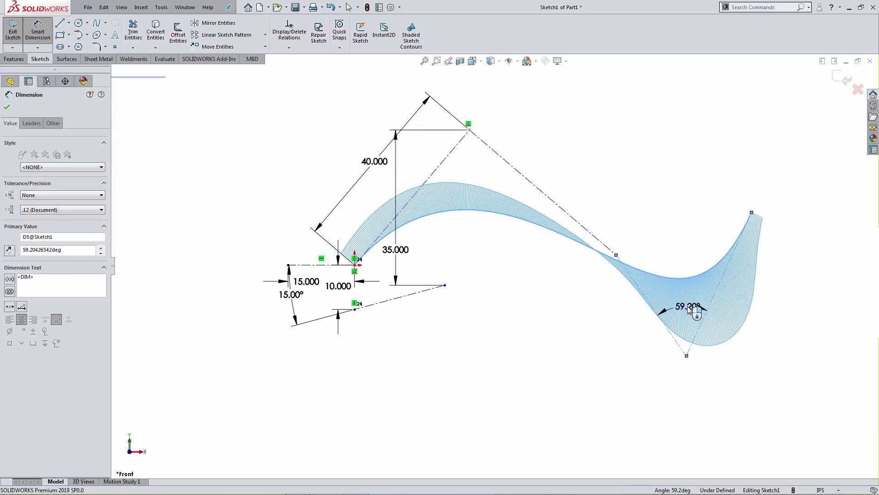
text(60)
key(Return)
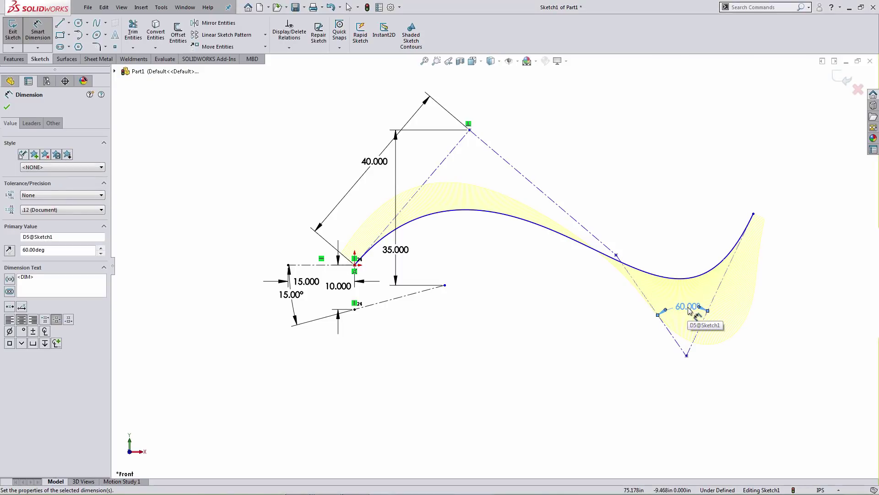
- Dimension the vertical distance between the style spline's upper and lower control vertices at 50 in
click(686, 355)
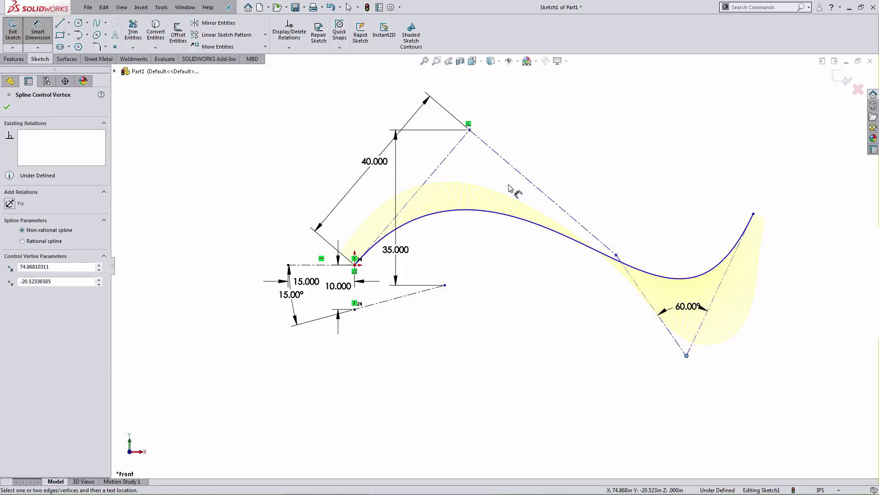
click(469, 130)
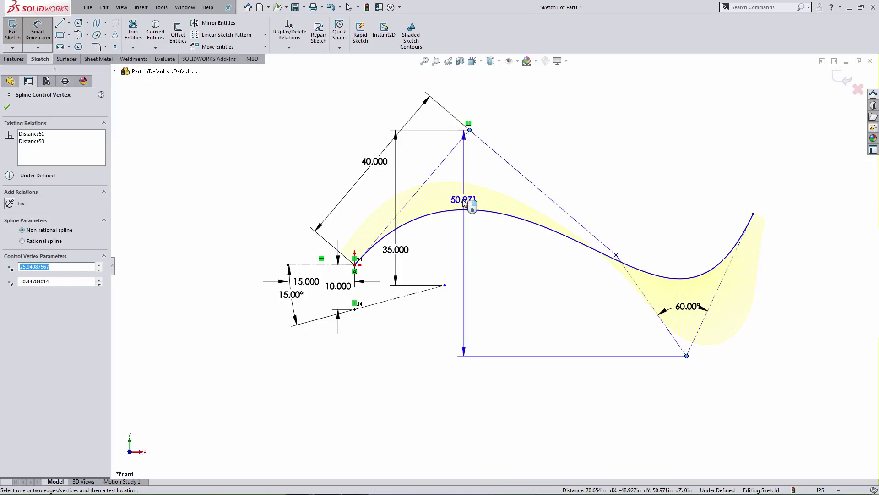
click(468, 249)
text(50)
key(Return)
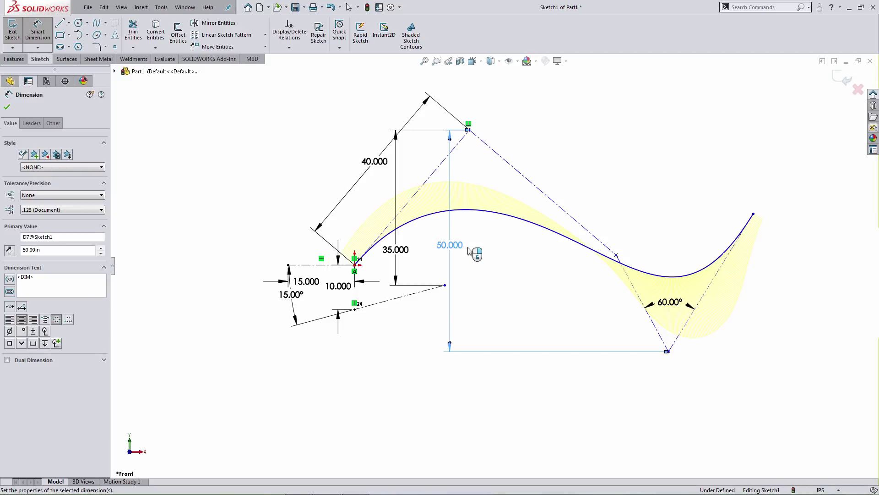
key(Escape)
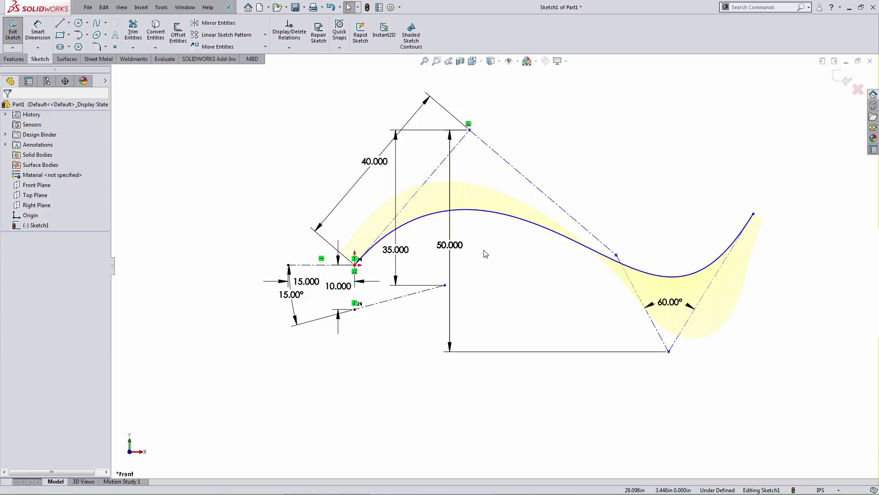
- Insert a control vertex on the polygon segment after the upper vertex and move it down to about (38.2, -6.6) in
right_click(532, 185)
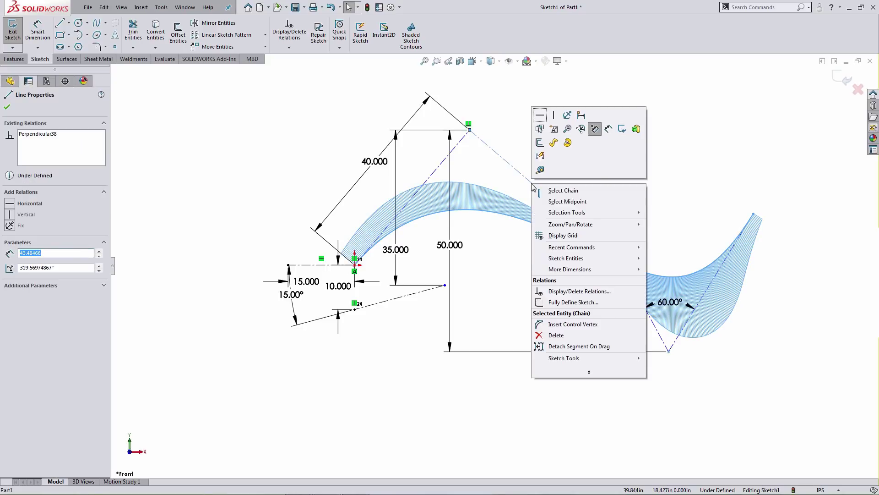
click(562, 324)
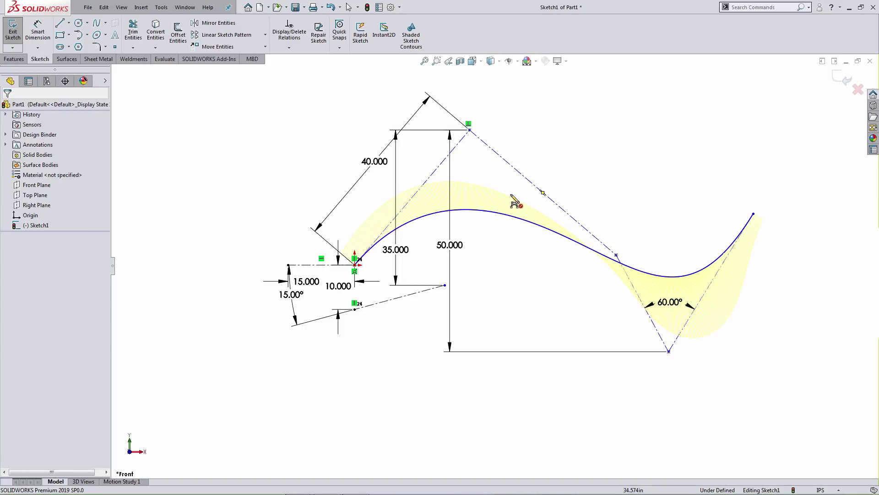
click(523, 175)
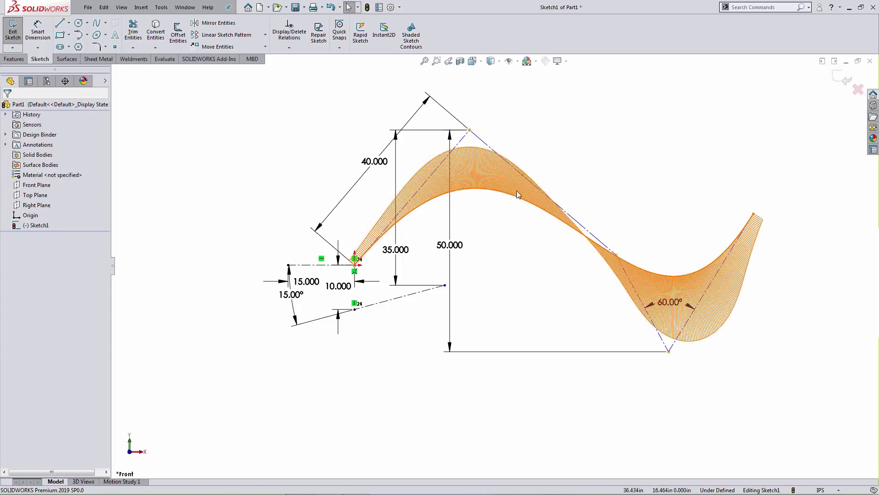
drag(522, 176, 524, 294)
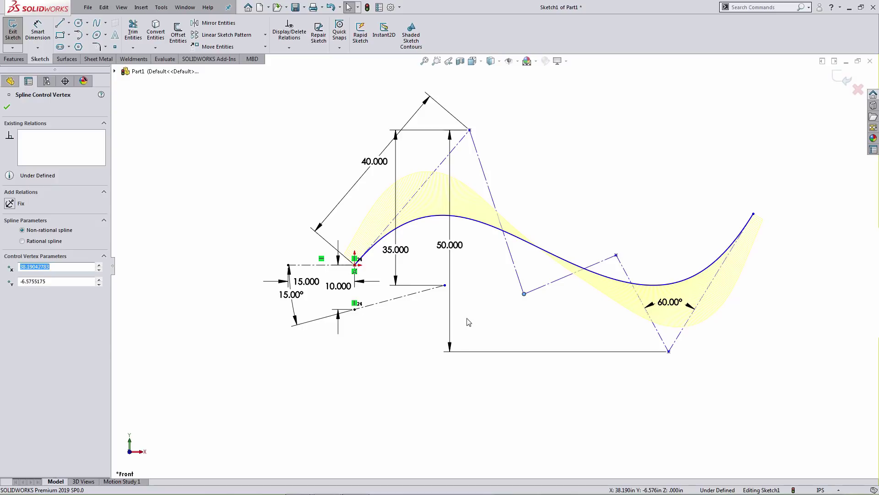